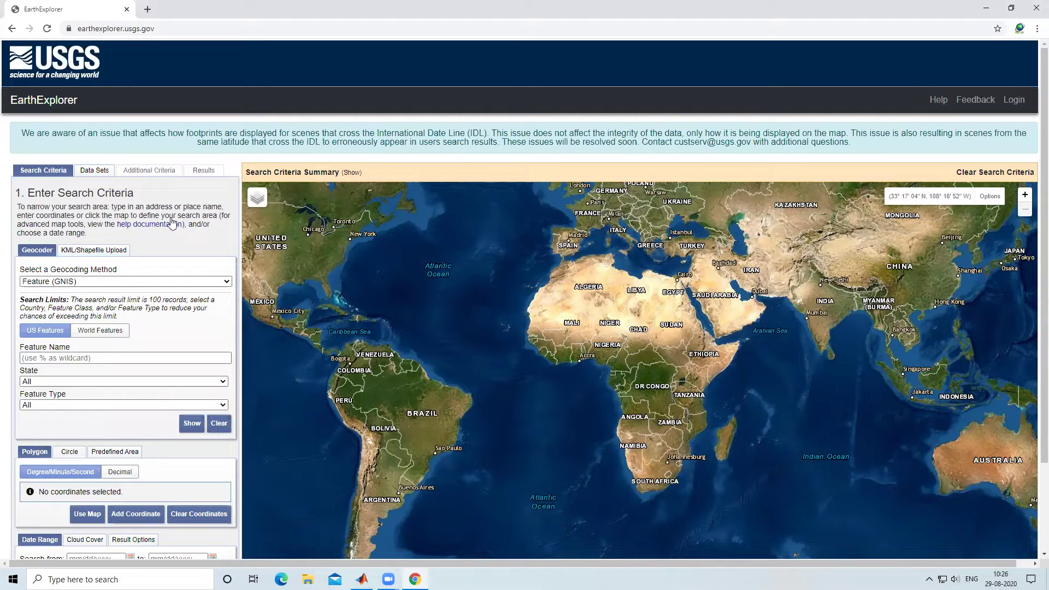
Browse the EarthExplorer Data Sets category list, then open a new blank browser tab
click(97, 174)
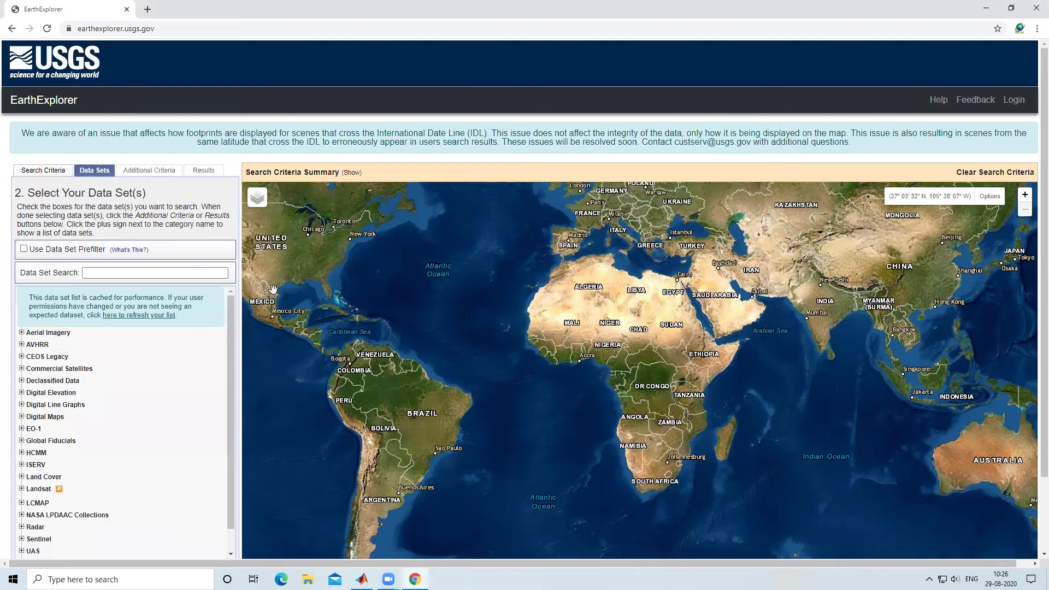
scroll(34, 359, down, 1)
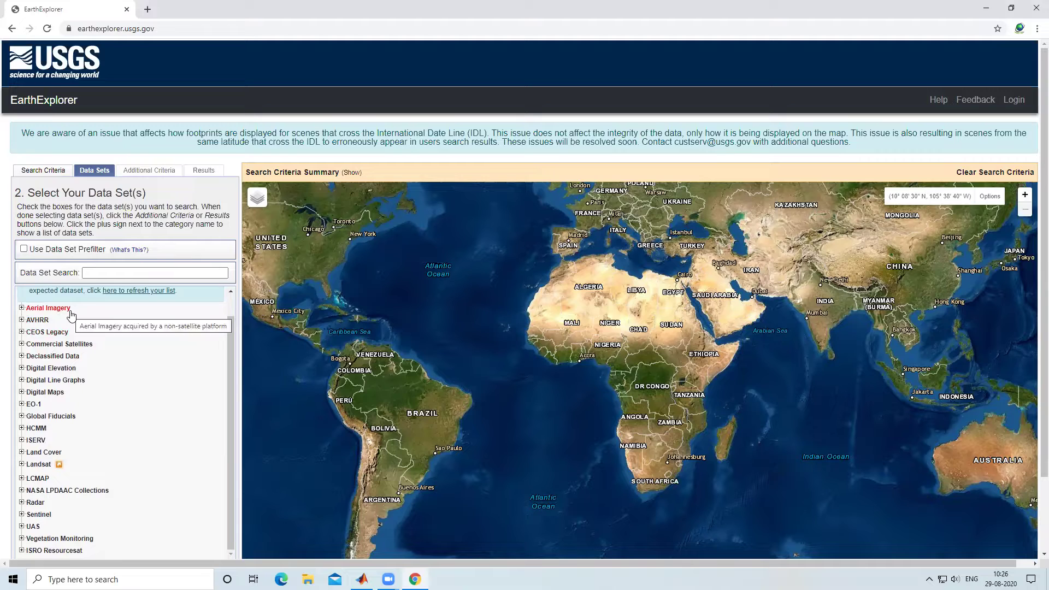
scroll(78, 464, down, 2)
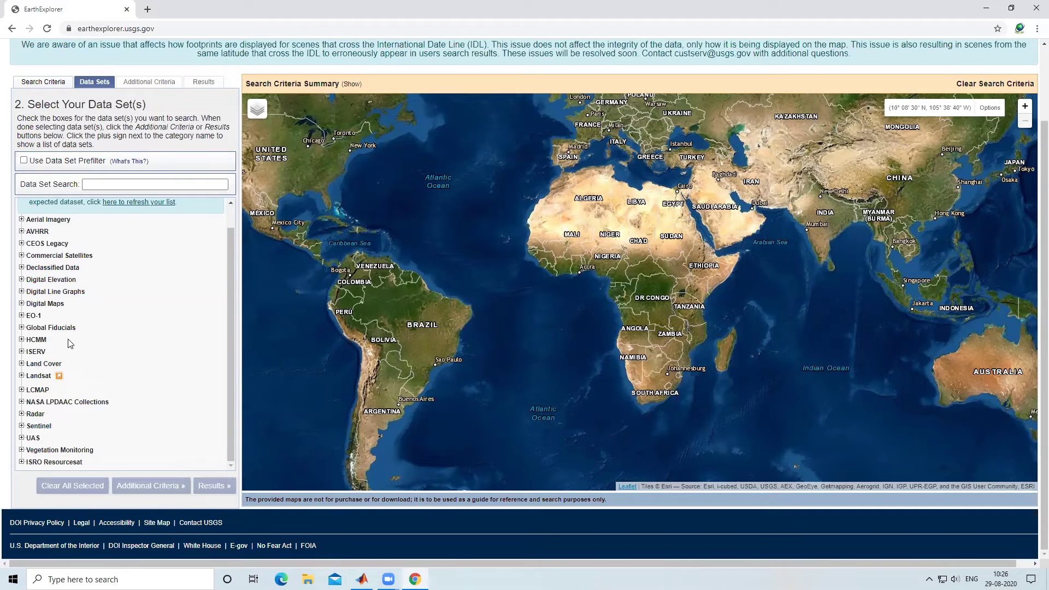
scroll(73, 355, up, 2)
scroll(73, 356, up, 2)
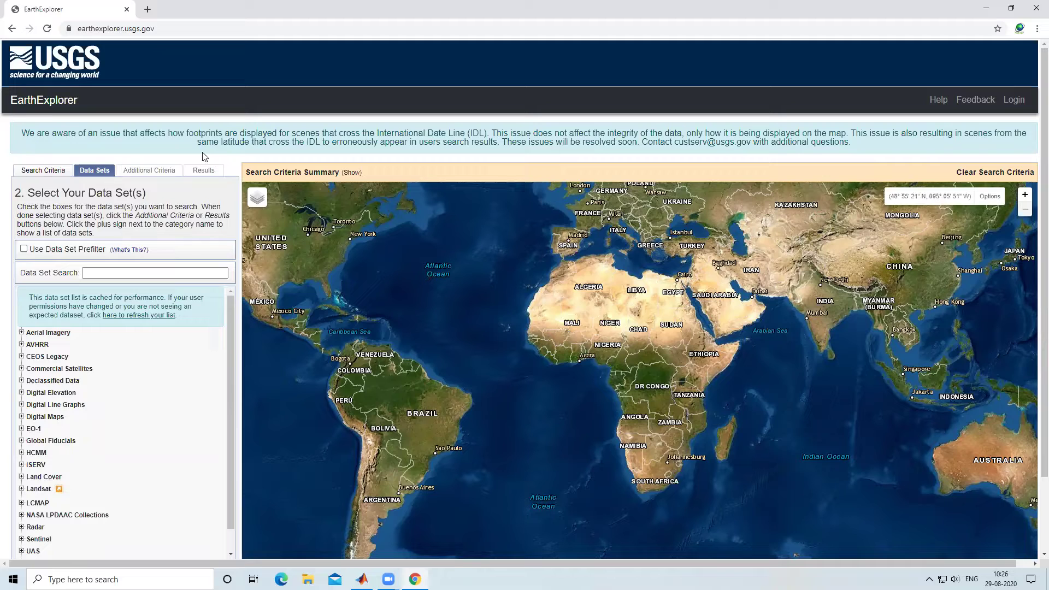
click(148, 9)
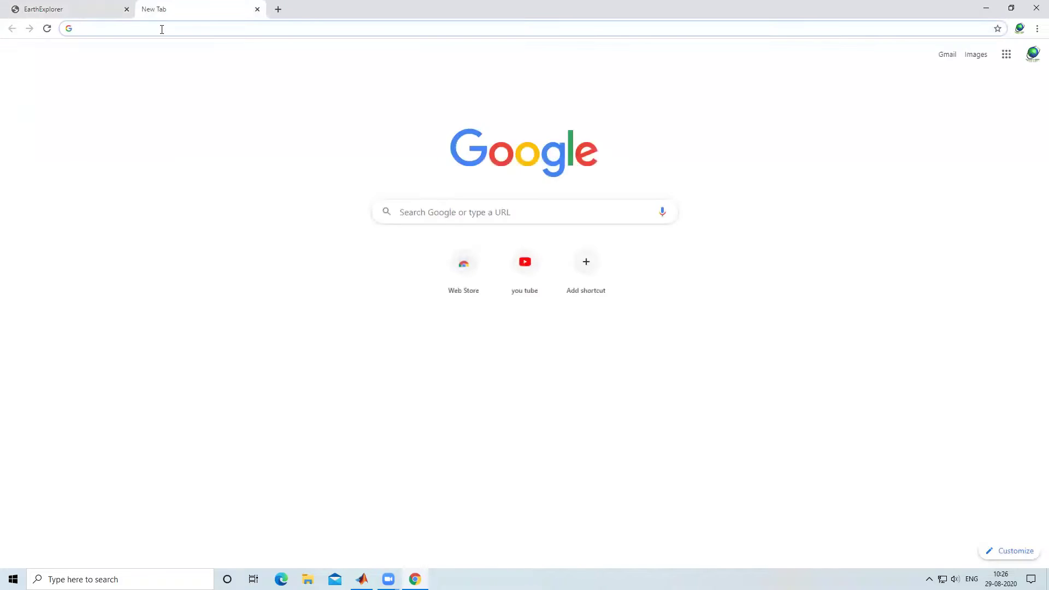
Search Google for 'usgs earth explorer' and go to the EROS Registration System sign-in page
click(161, 29)
click(169, 48)
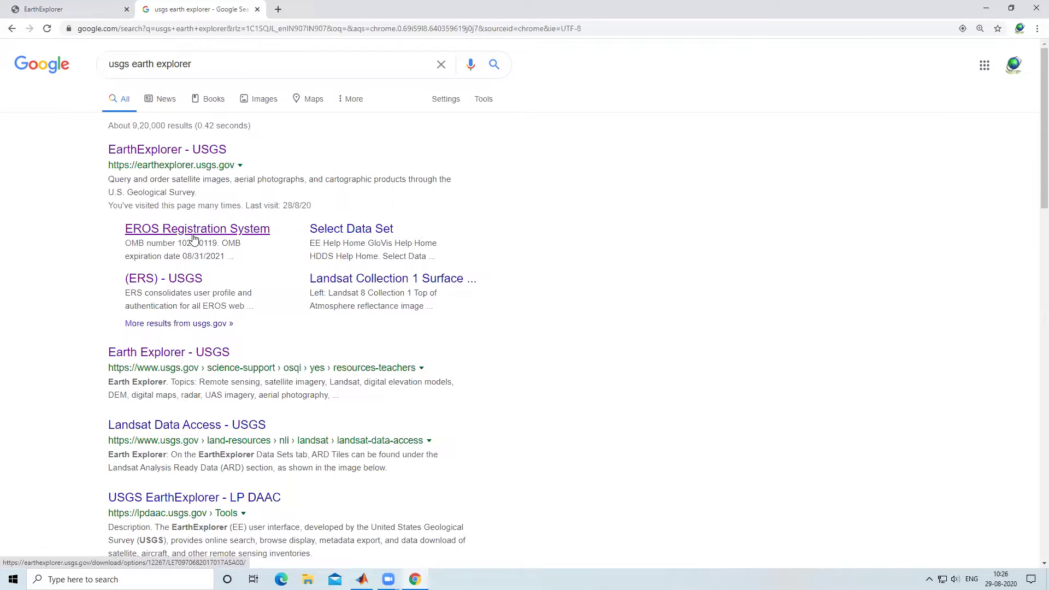
click(194, 239)
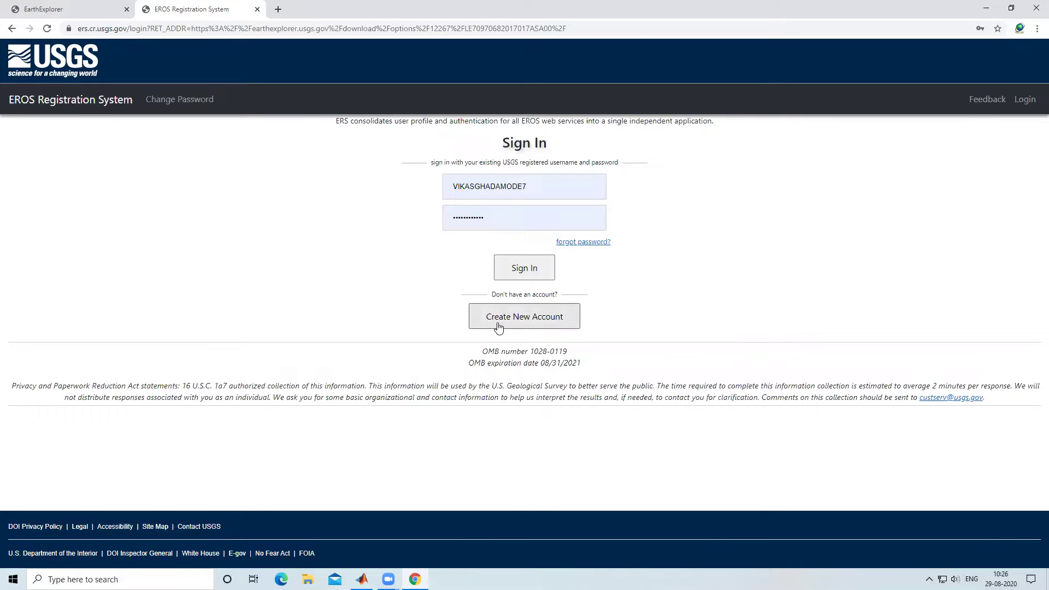
Start a new account and review the username requirements, including the allowed at sign
click(522, 327)
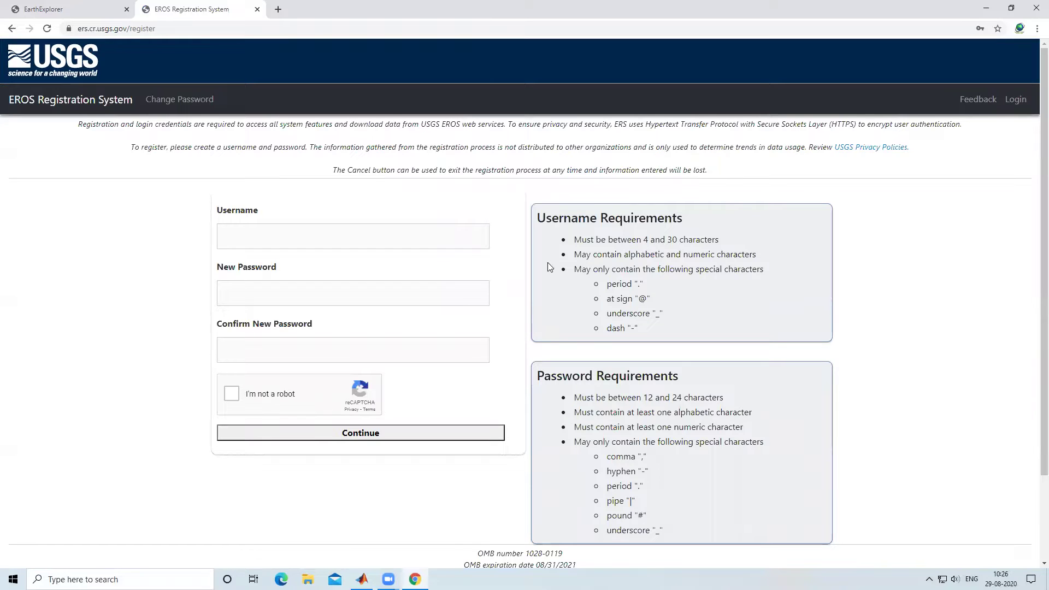
drag(574, 242, 763, 265)
click(764, 268)
drag(641, 300, 662, 304)
click(713, 323)
Enter the chosen username from an autofill suggestion, correcting it by hand
click(324, 240)
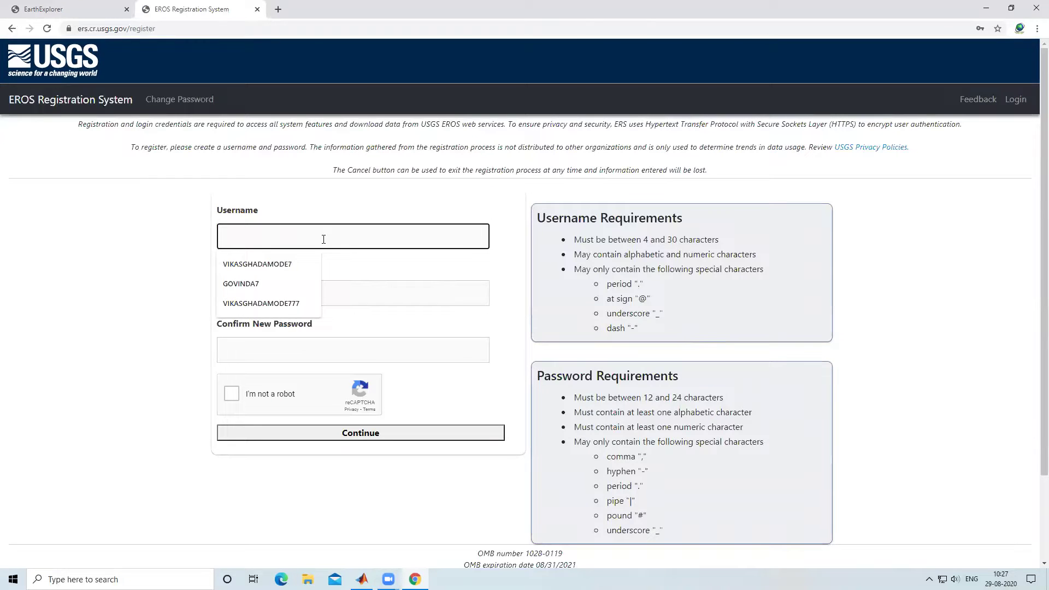
click(298, 284)
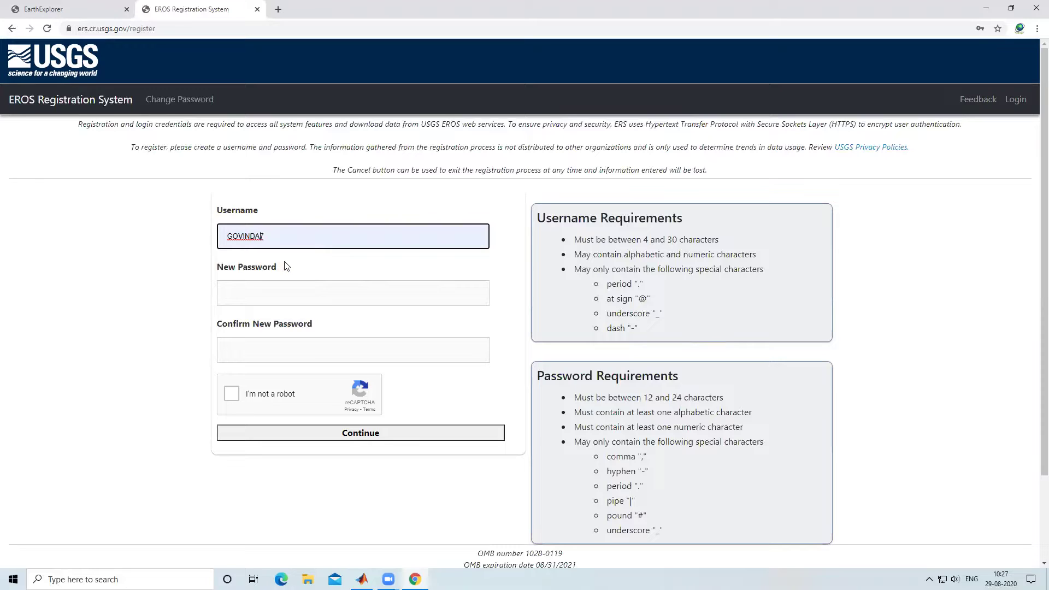
key(Left)
text(ghadamode)
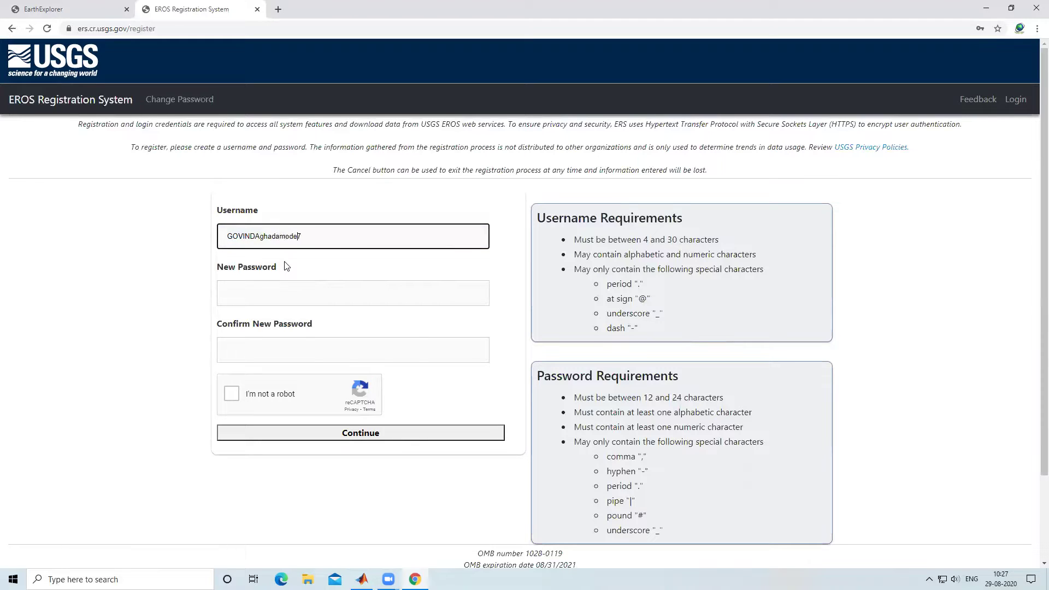
key(BackSpace)
key(BackSpace)
key(BackSpace)
key(BackSpace)
key(BackSpace)
key(BackSpace)
key(BackSpace)
key(BackSpace)
key(BackSpace)
text(GHADAMODE)
click(336, 237)
click(287, 298)
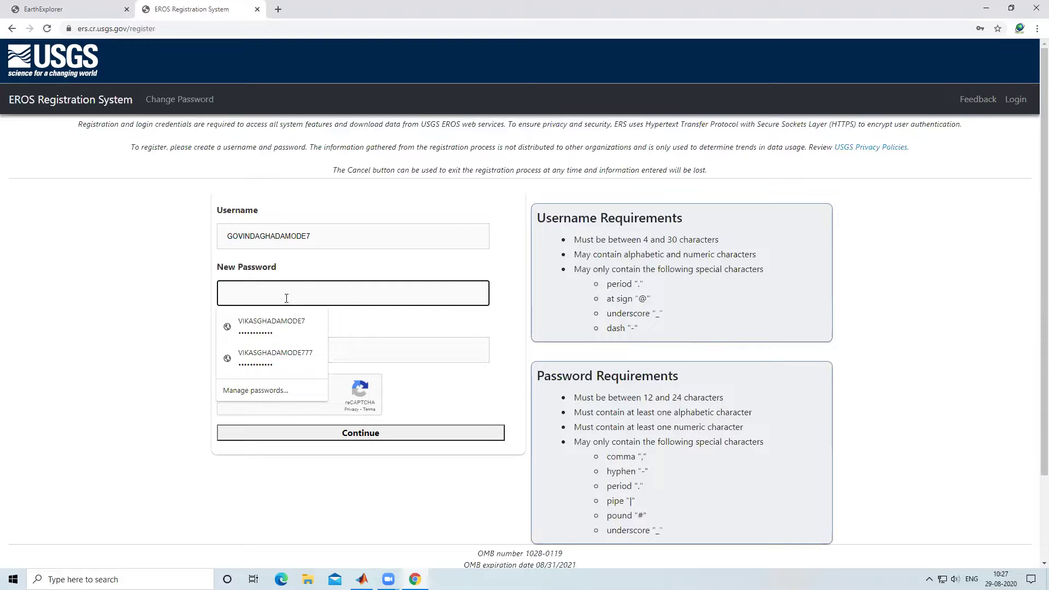
Enter the new password and its confirmation, then tick the I'm not a robot check
scroll(590, 408, down, 1)
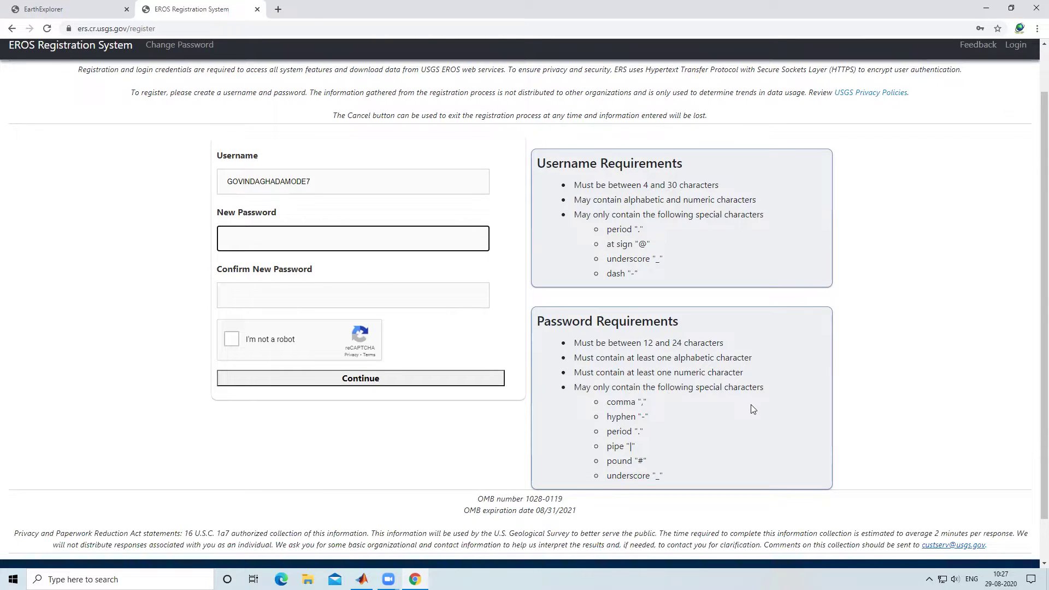
scroll(749, 405, down, 2)
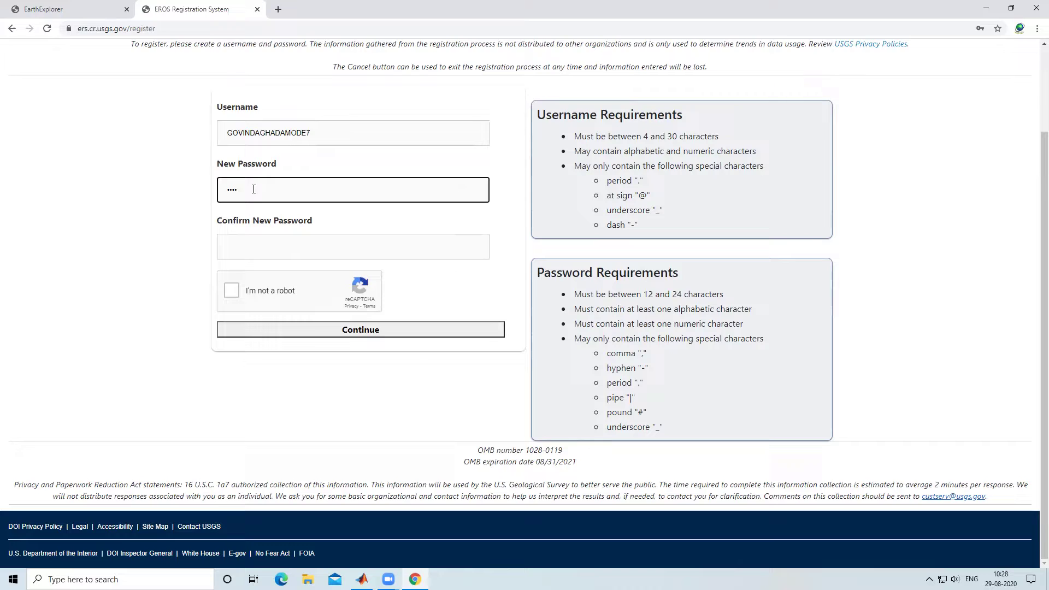
text(••)
click(269, 245)
text(•)
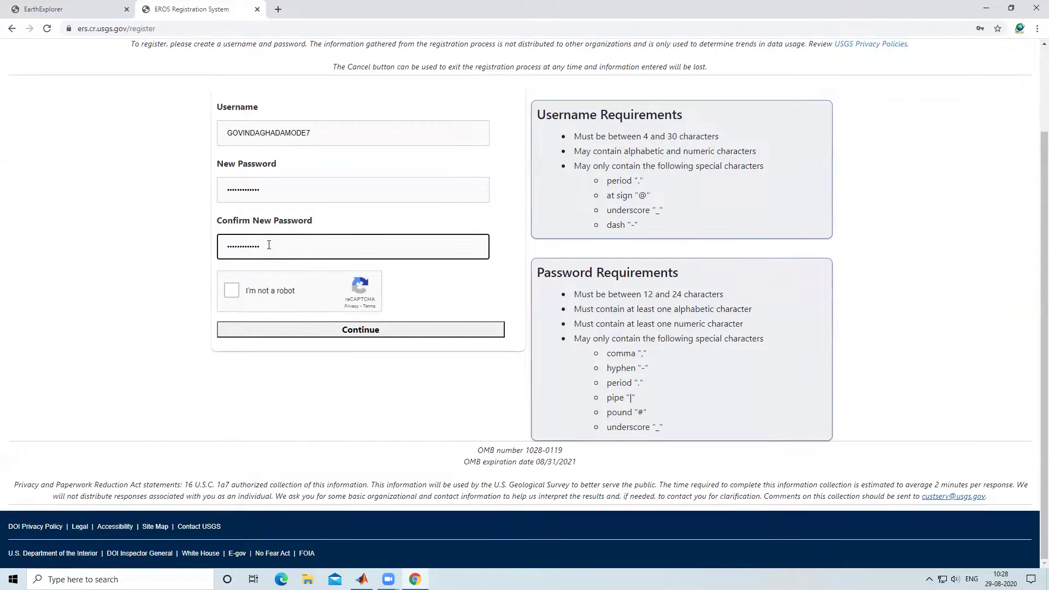
click(233, 291)
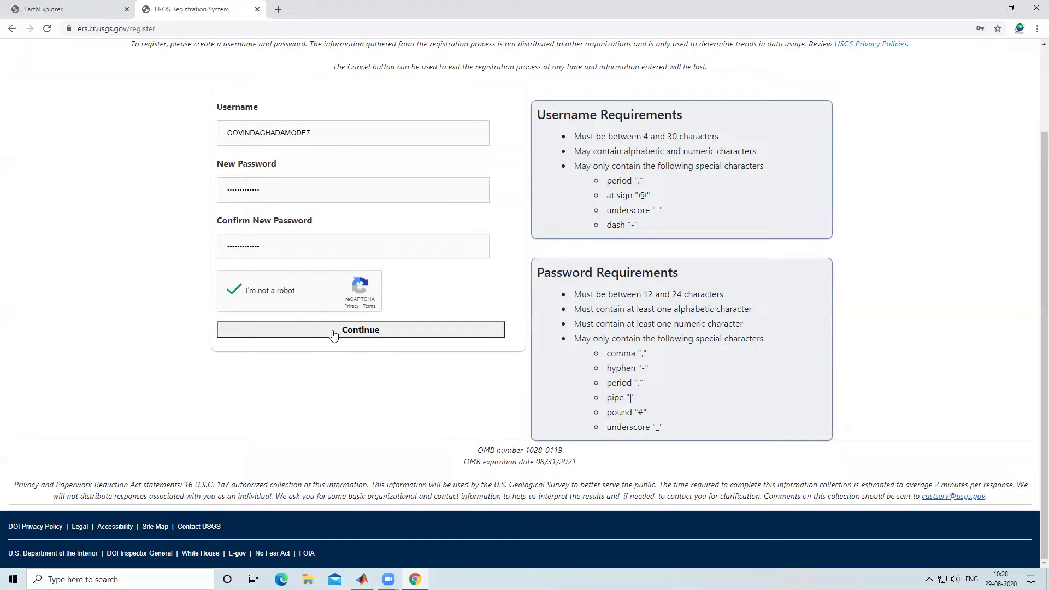
Submit the login details and decline Chrome's offer to save the password
click(369, 334)
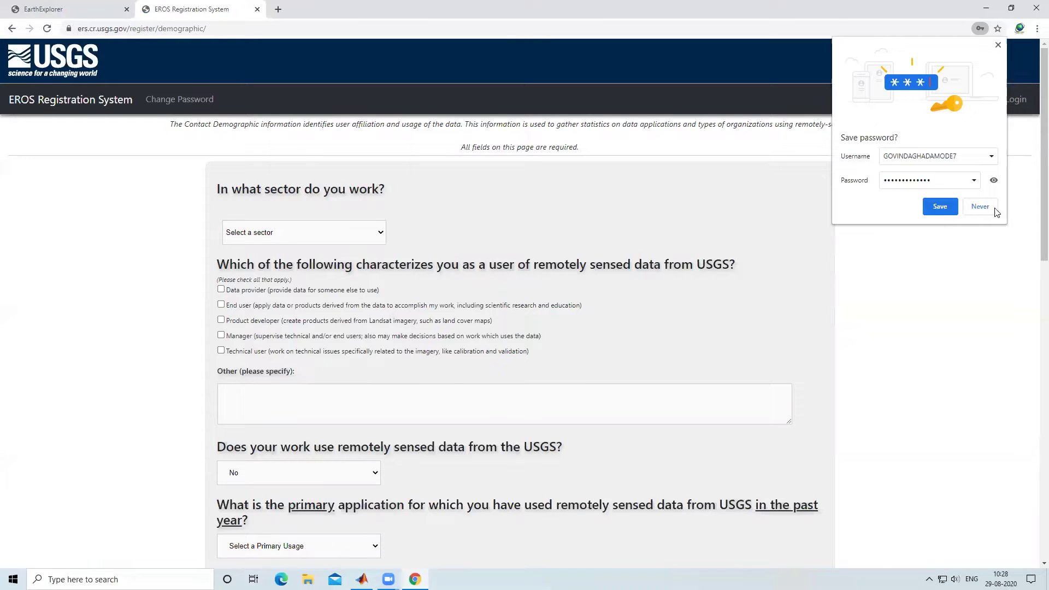
click(981, 208)
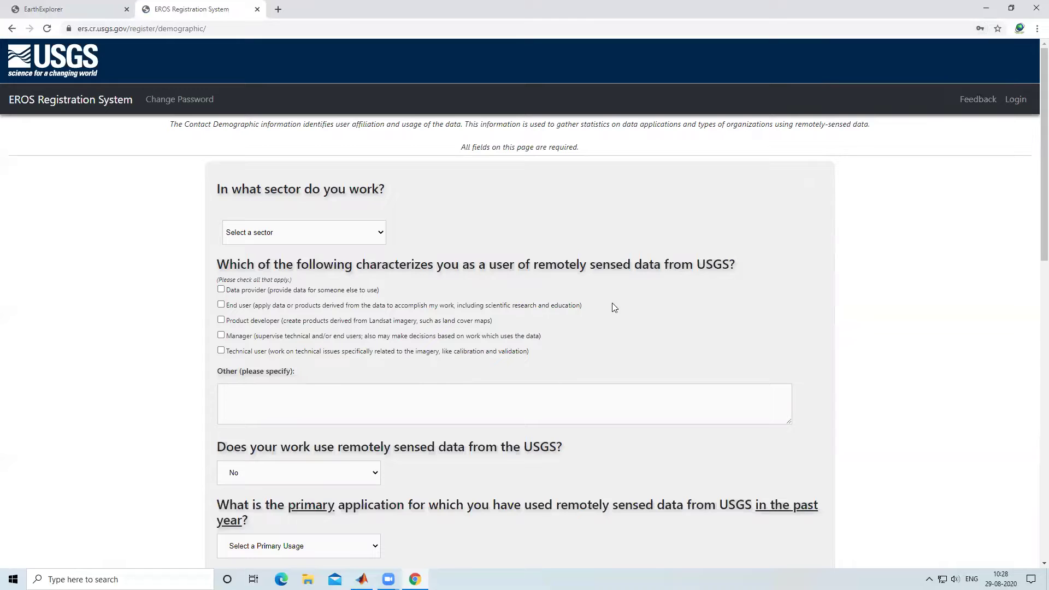
scroll(282, 196, down, 1)
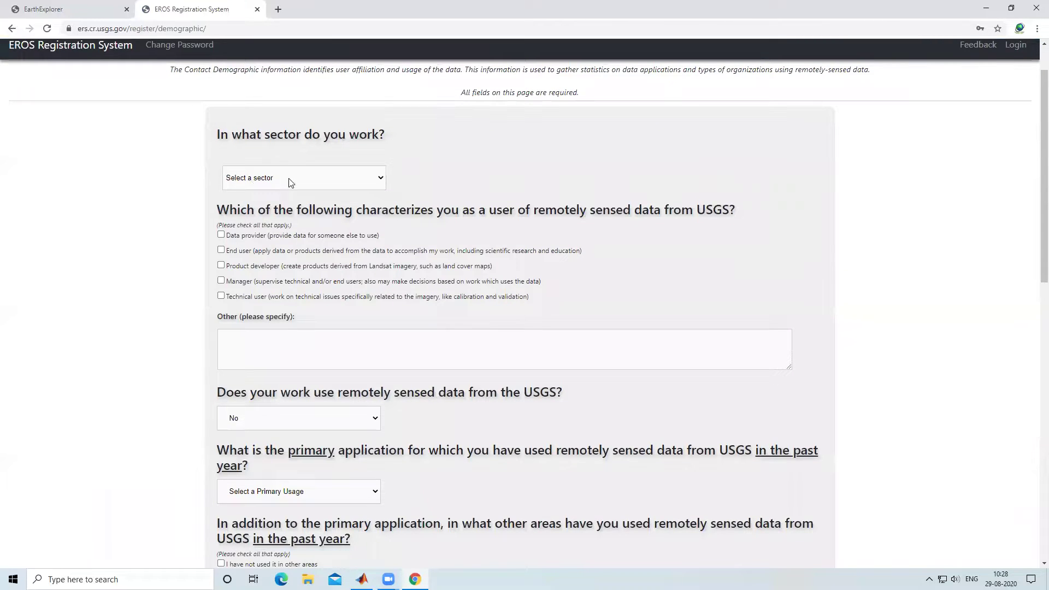
Set the work sector to General Public and tick End user
click(290, 183)
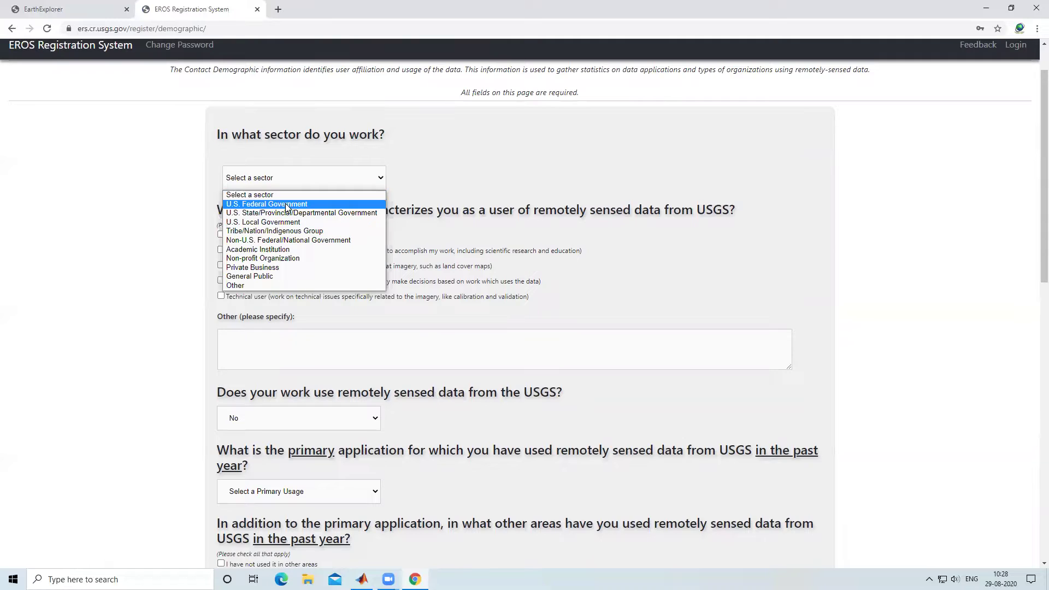
click(276, 277)
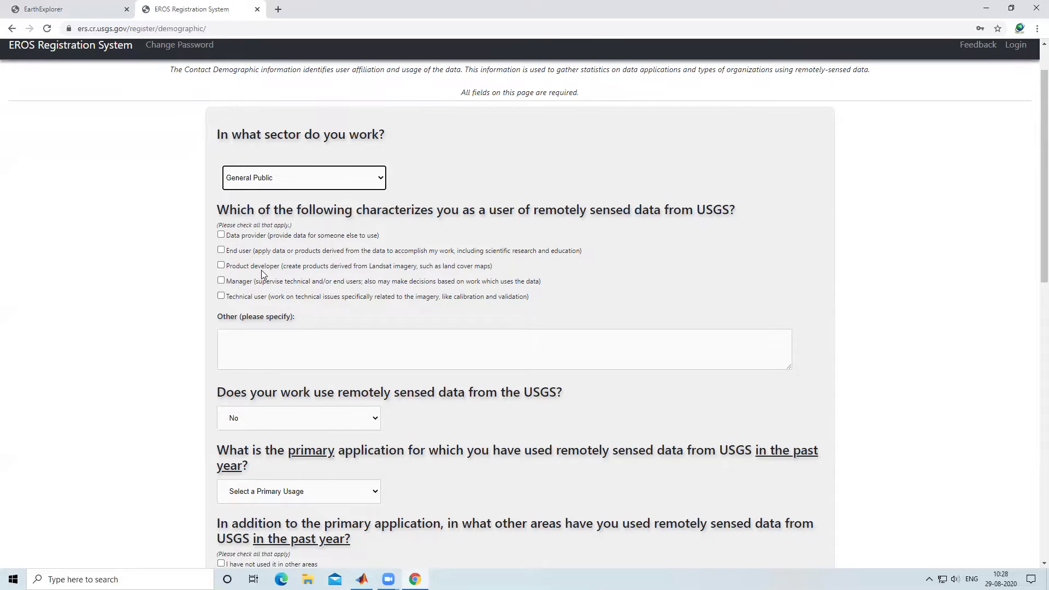
click(221, 250)
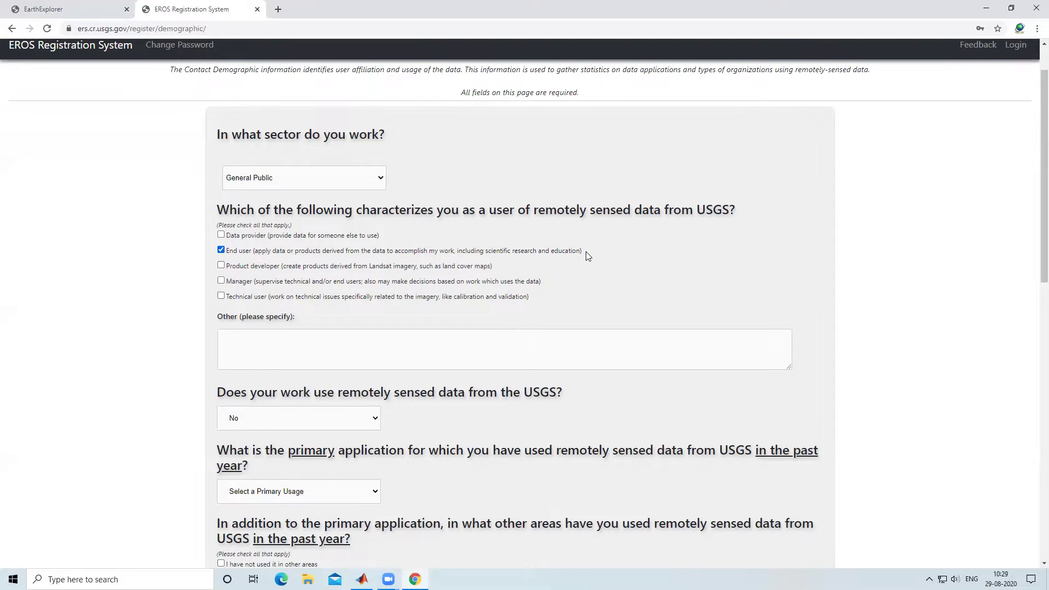
scroll(240, 263, down, 2)
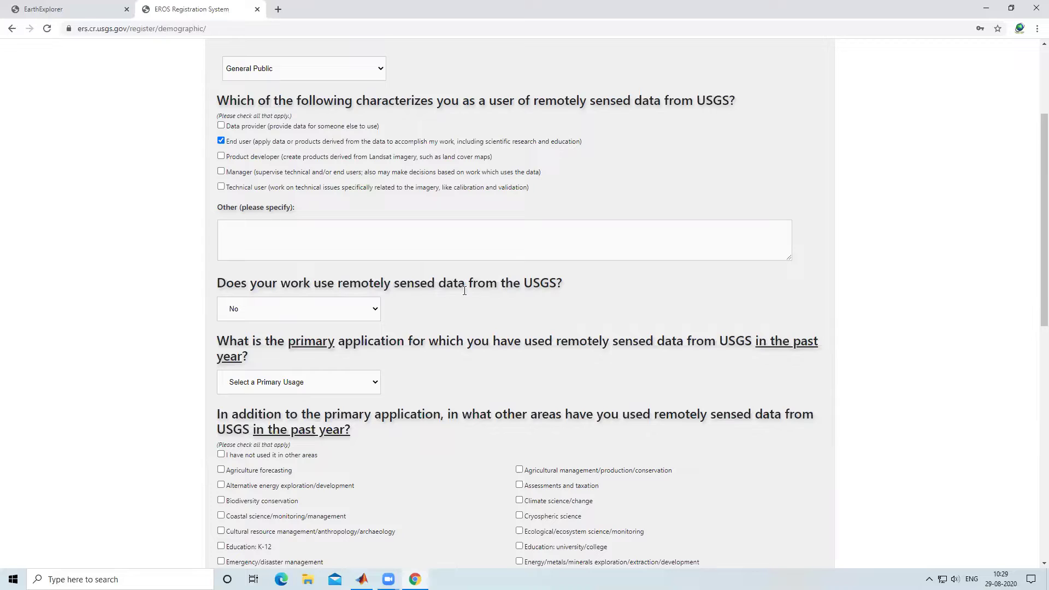
Answer Yes to using USGS remotely sensed data and set operational work to 60%
click(269, 310)
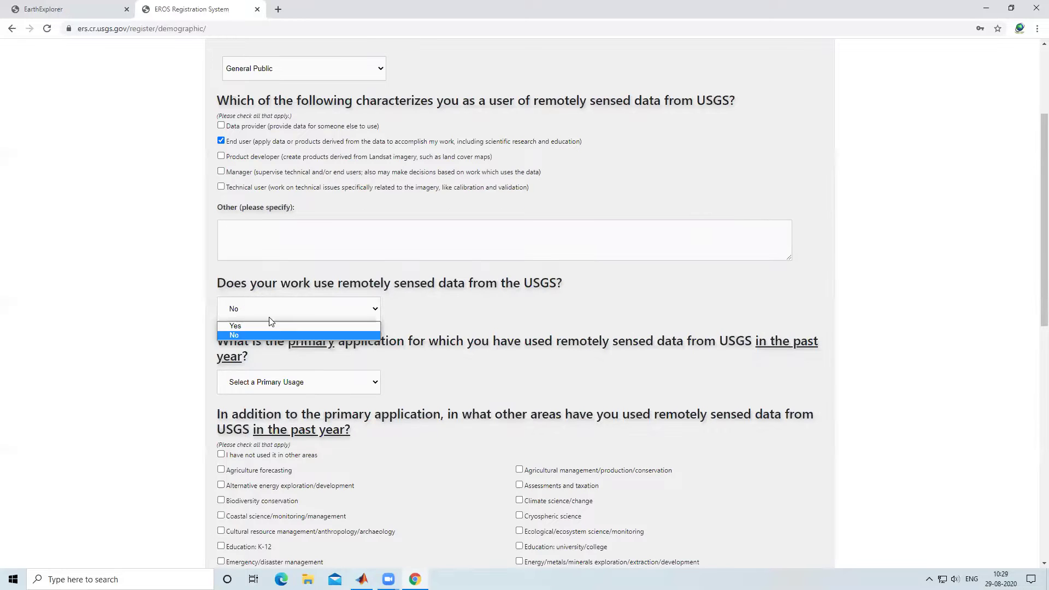
click(270, 326)
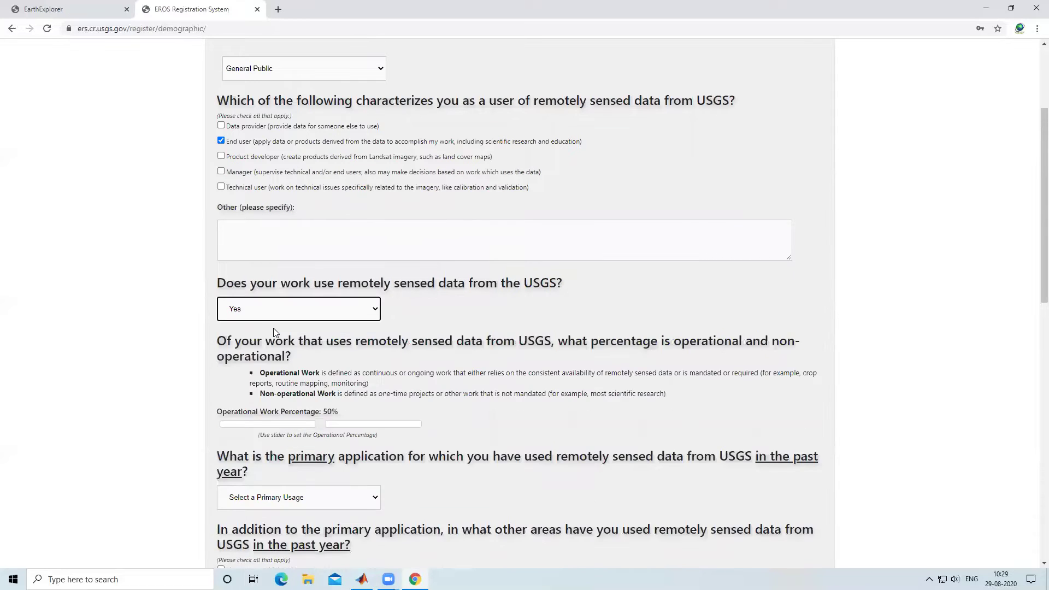
scroll(273, 328, down, 1)
drag(324, 373, 341, 372)
scroll(248, 314, down, 3)
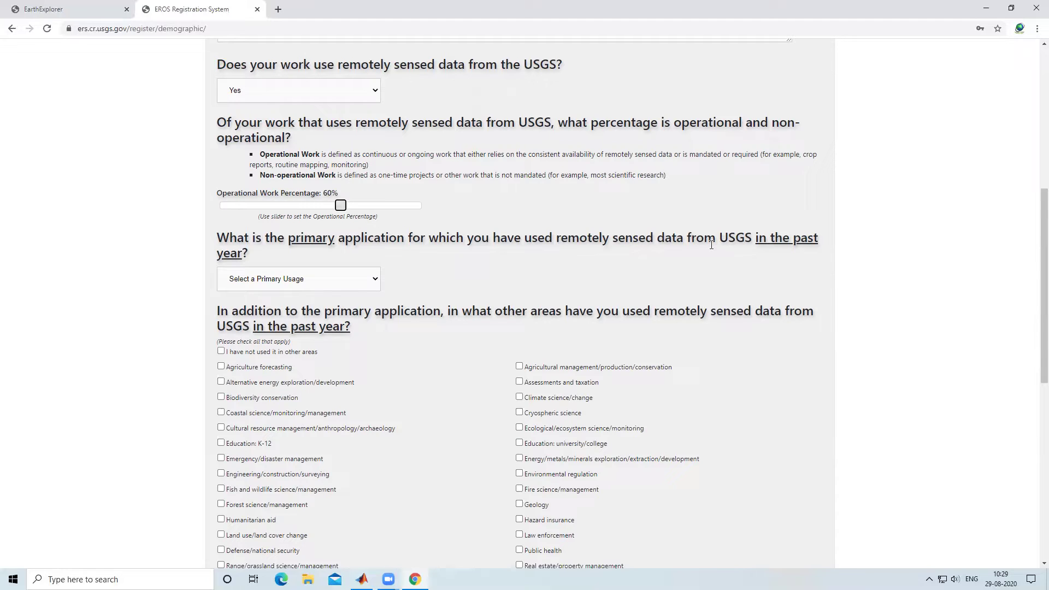
Choose Geology as primary usage and tick Agriculture forecasting, Land use, Urban planning, Water resources
click(297, 280)
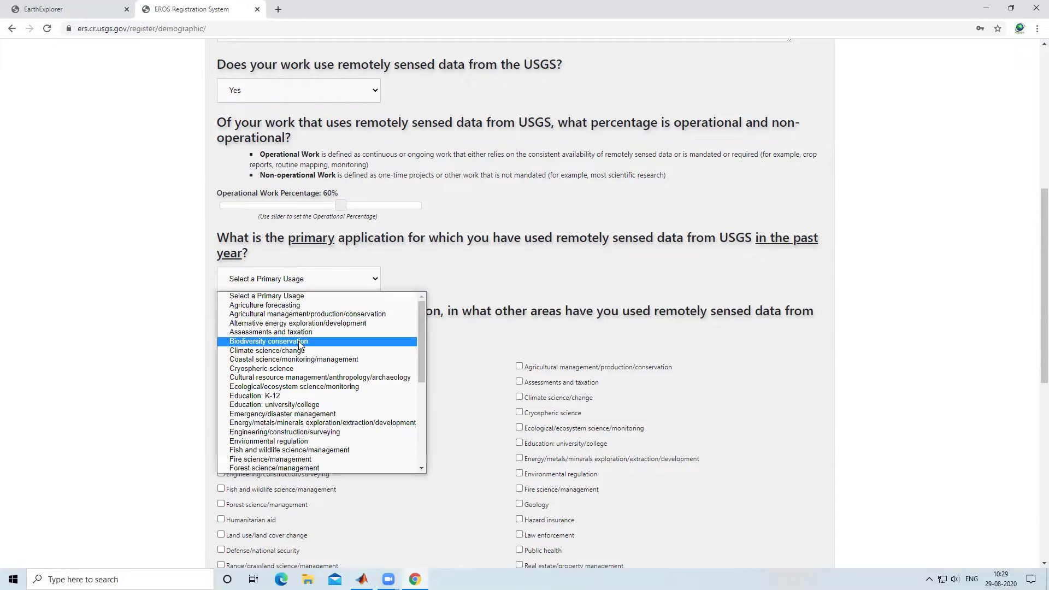
scroll(284, 465, down, 1)
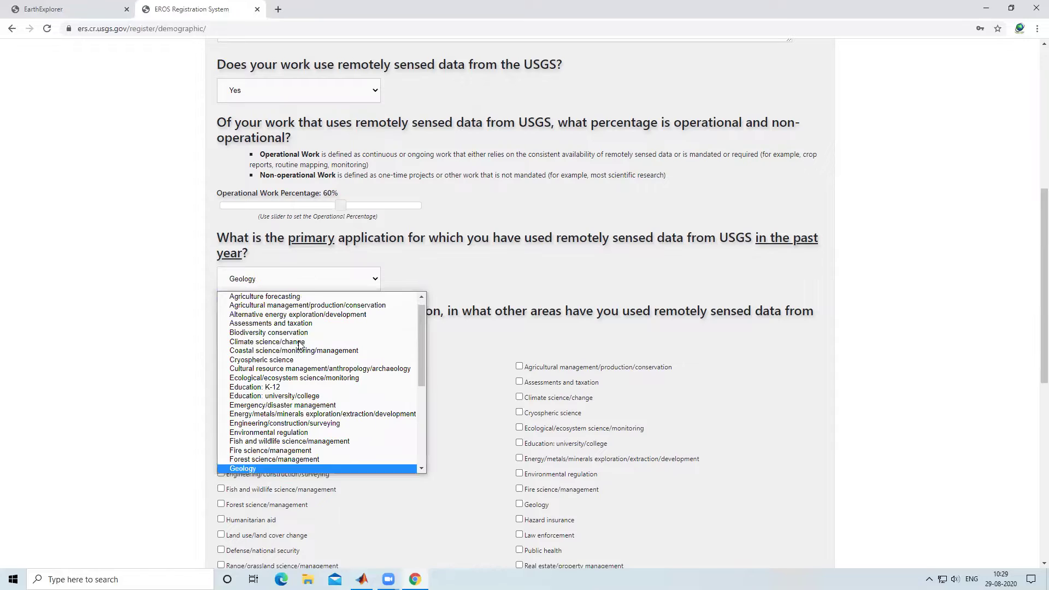
click(273, 467)
scroll(273, 398, down, 2)
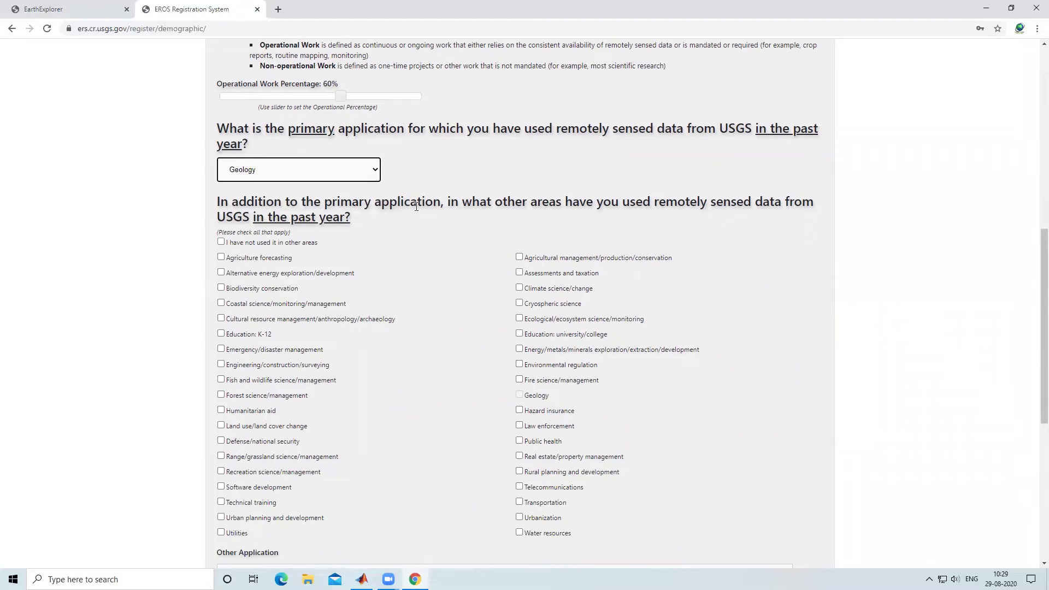
scroll(383, 285, down, 1)
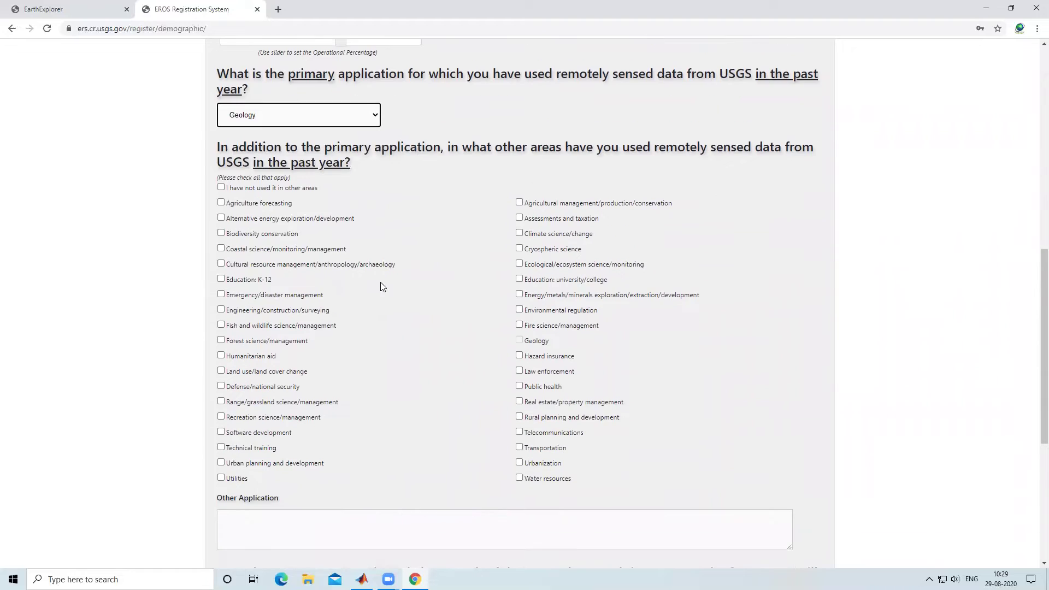
click(221, 204)
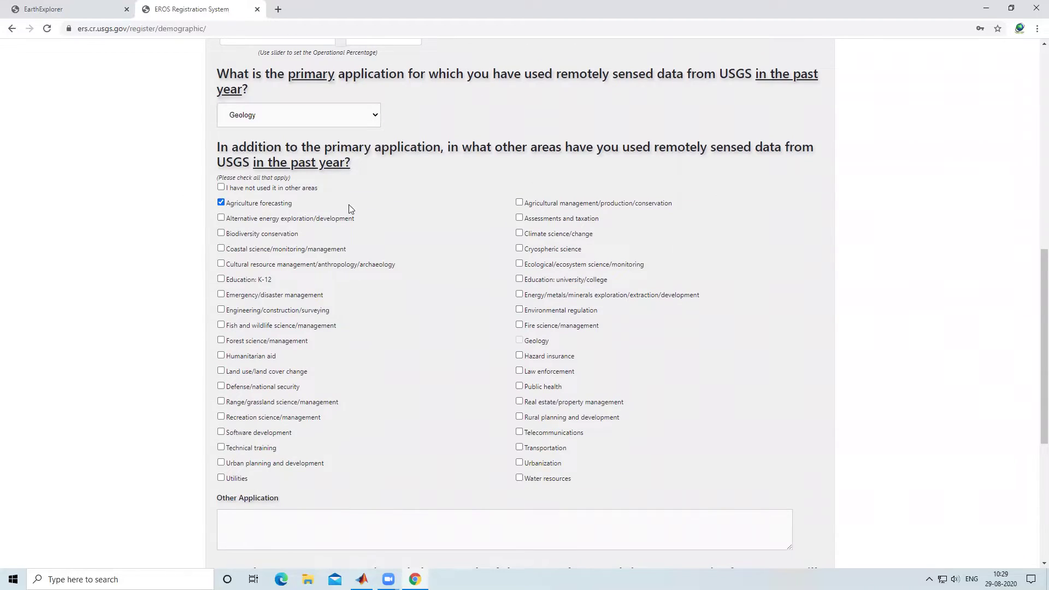
click(221, 372)
click(221, 463)
click(519, 478)
Answer None of the data for distribution and Very Important for open access, then continue
scroll(402, 276, down, 3)
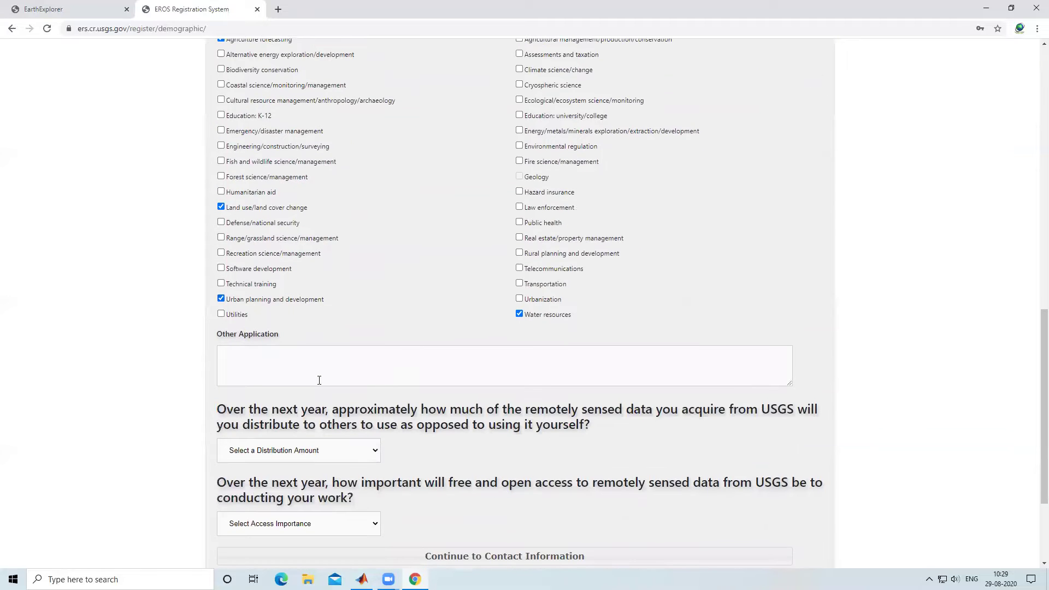
scroll(319, 379, down, 2)
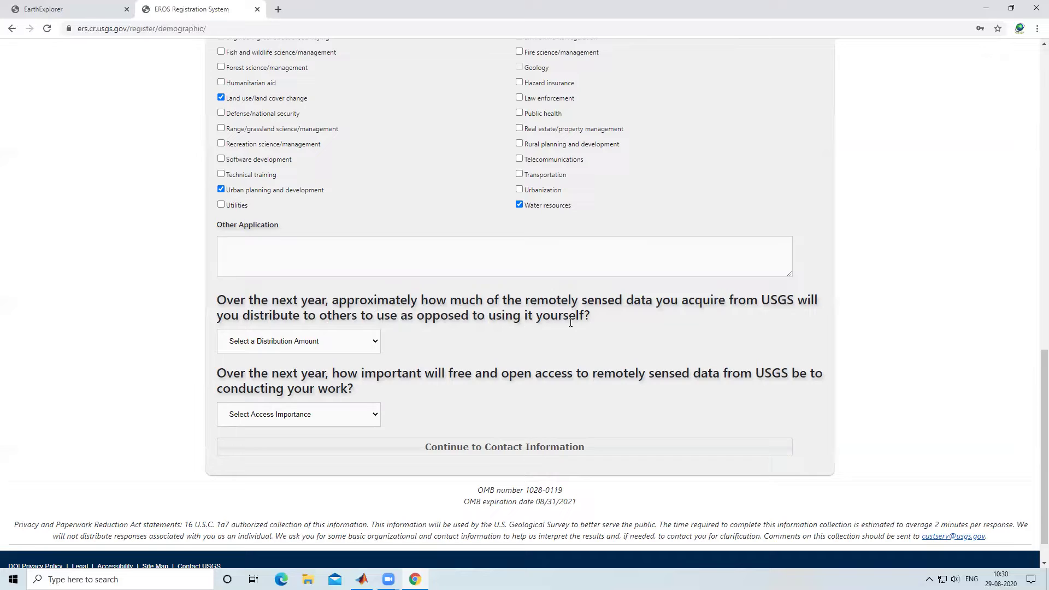
click(334, 345)
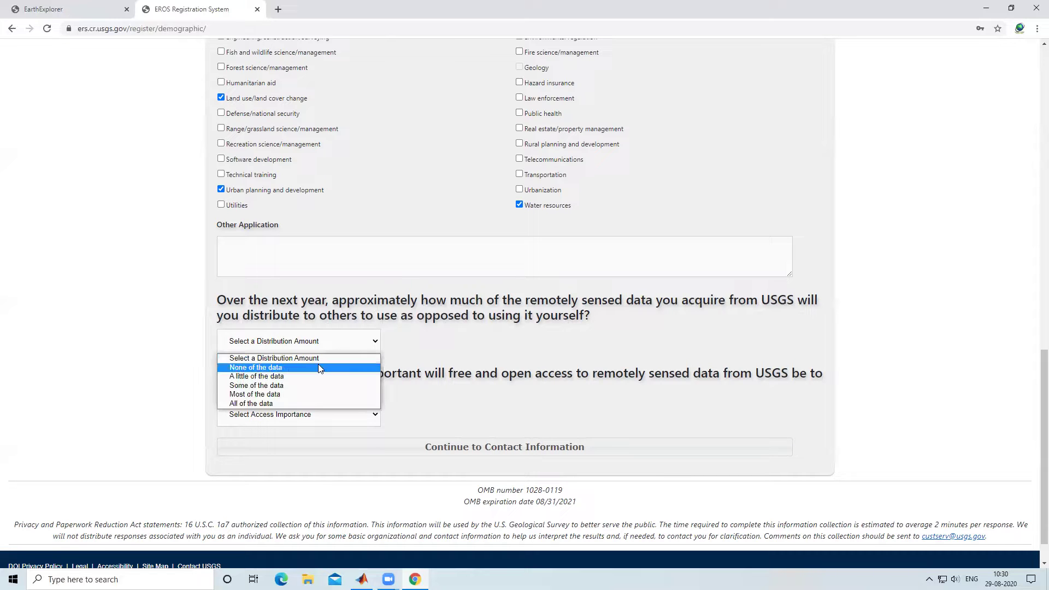
click(318, 364)
scroll(620, 344, down, 1)
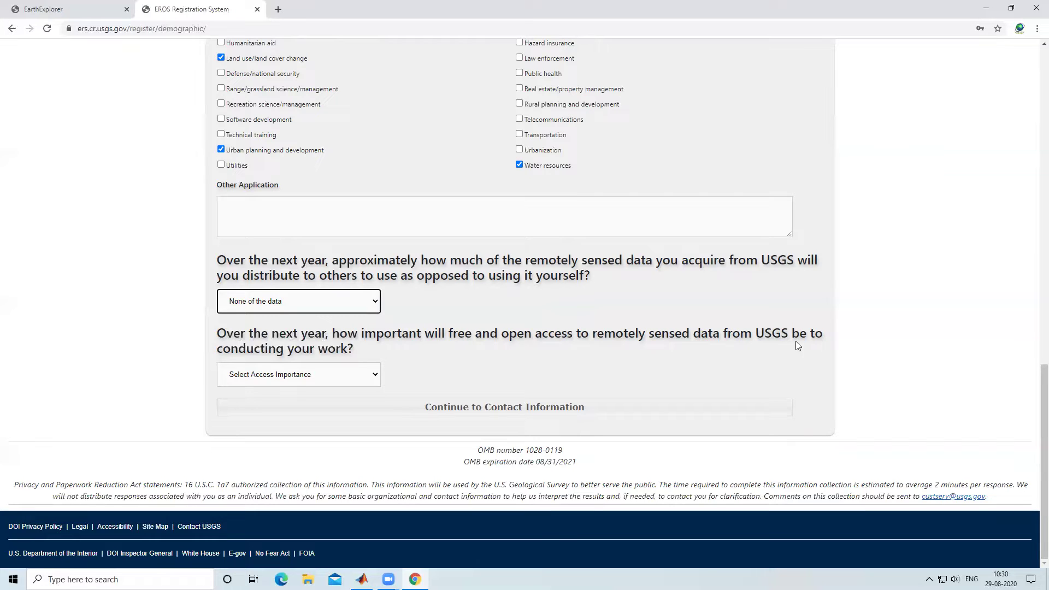
click(333, 377)
click(299, 435)
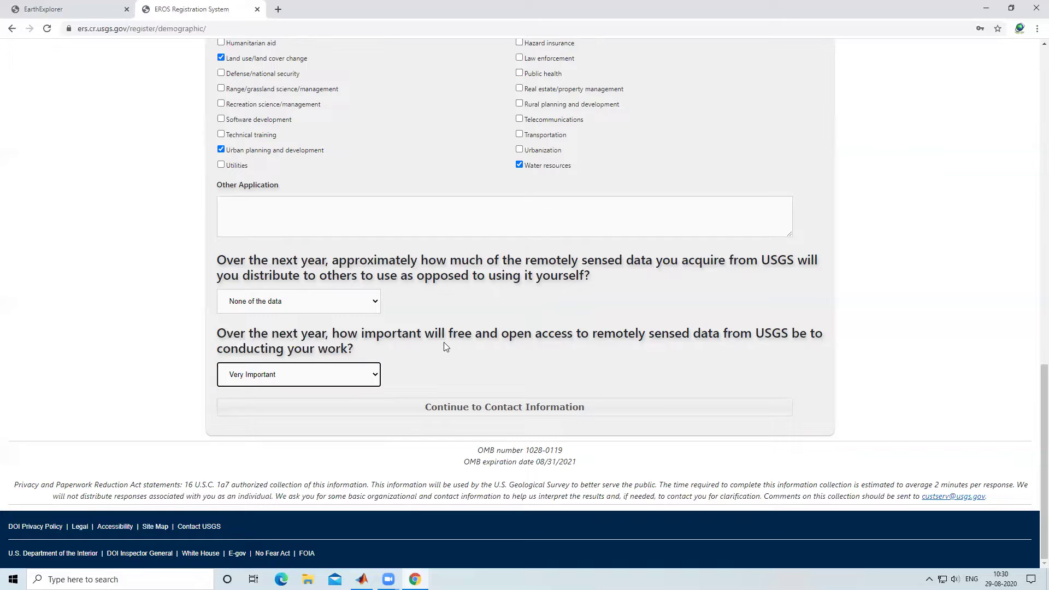
click(506, 415)
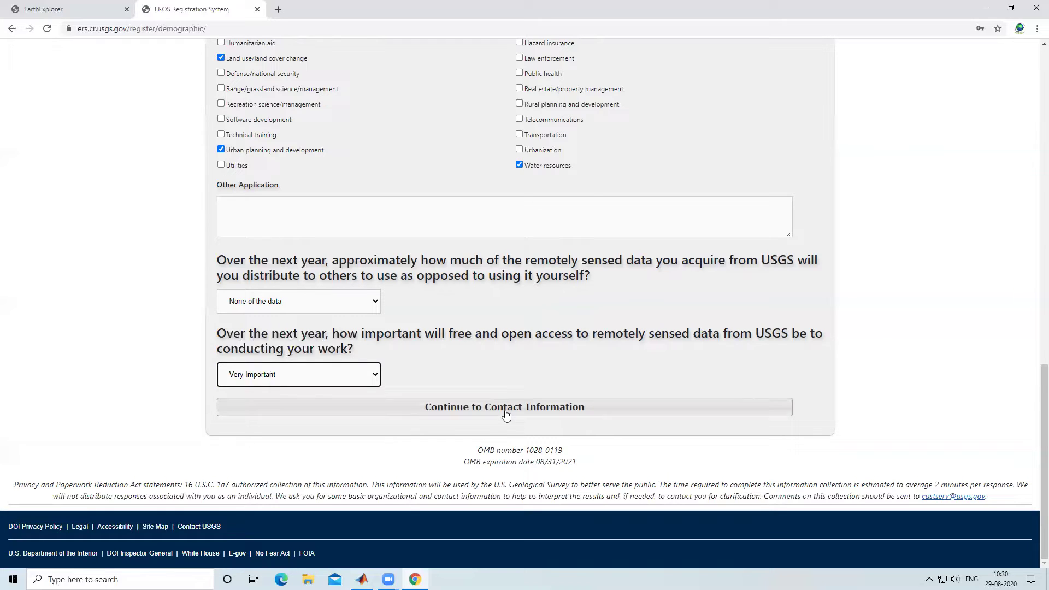
click(506, 415)
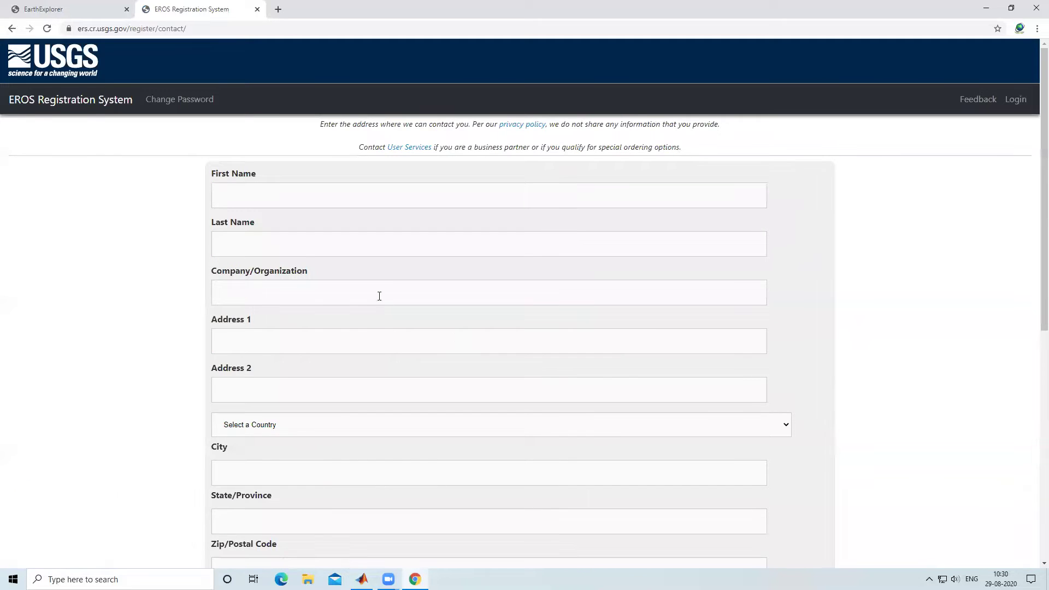
Enter the first and last name, fixing typos in the first name
scroll(380, 298, down, 7)
scroll(382, 313, up, 7)
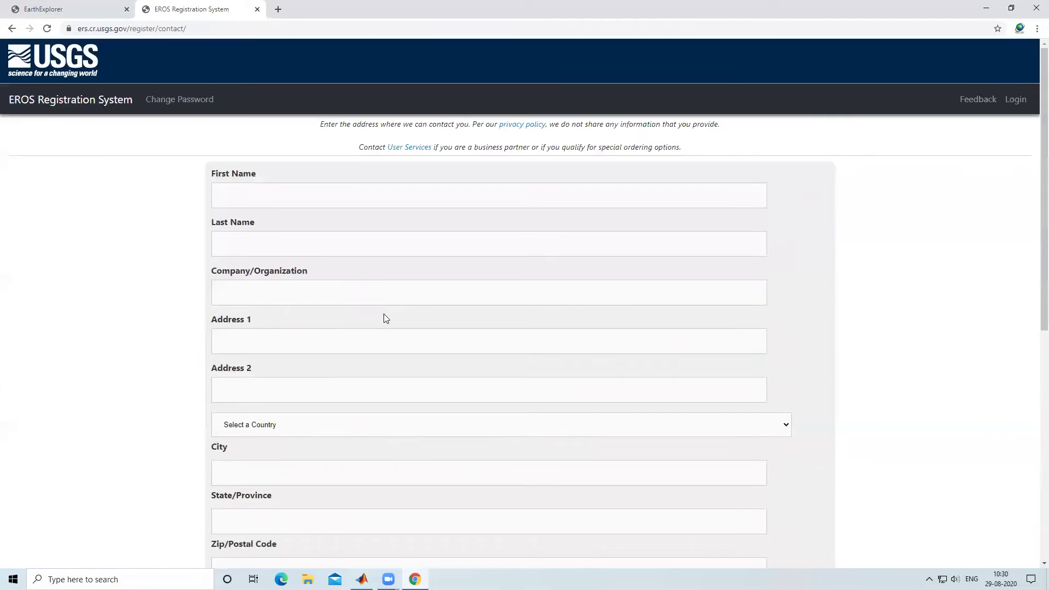
click(263, 198)
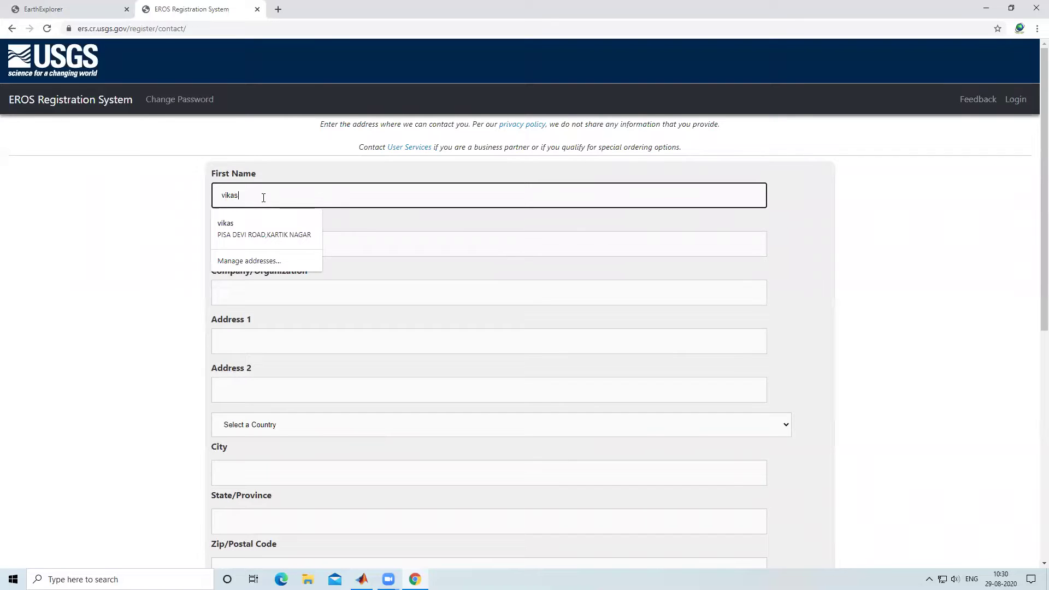
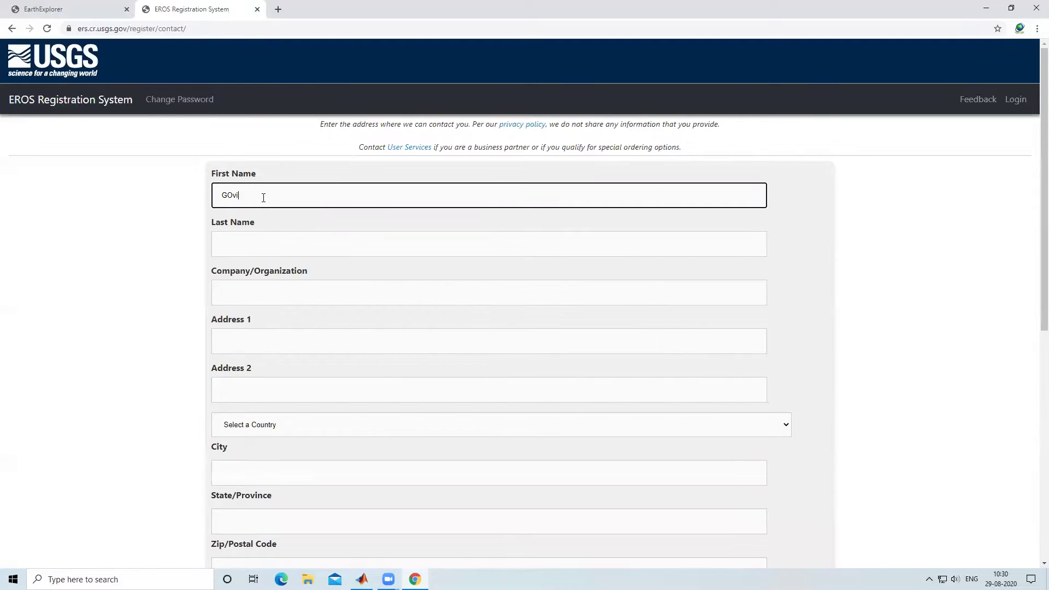
click(249, 245)
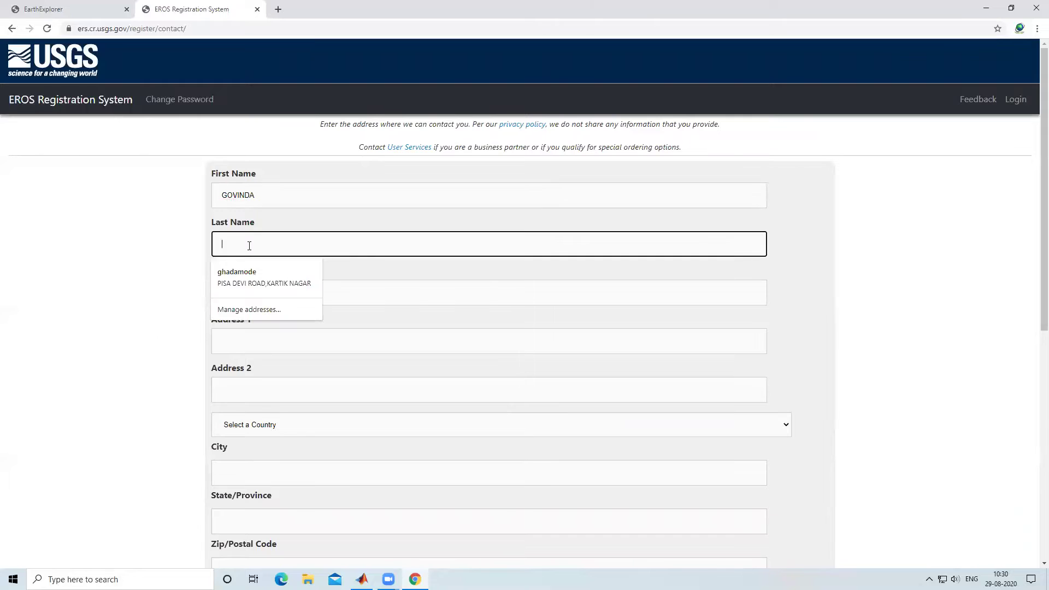
Enter STUDENT as organization and split the autofilled street address across Address 1 and 2
click(263, 293)
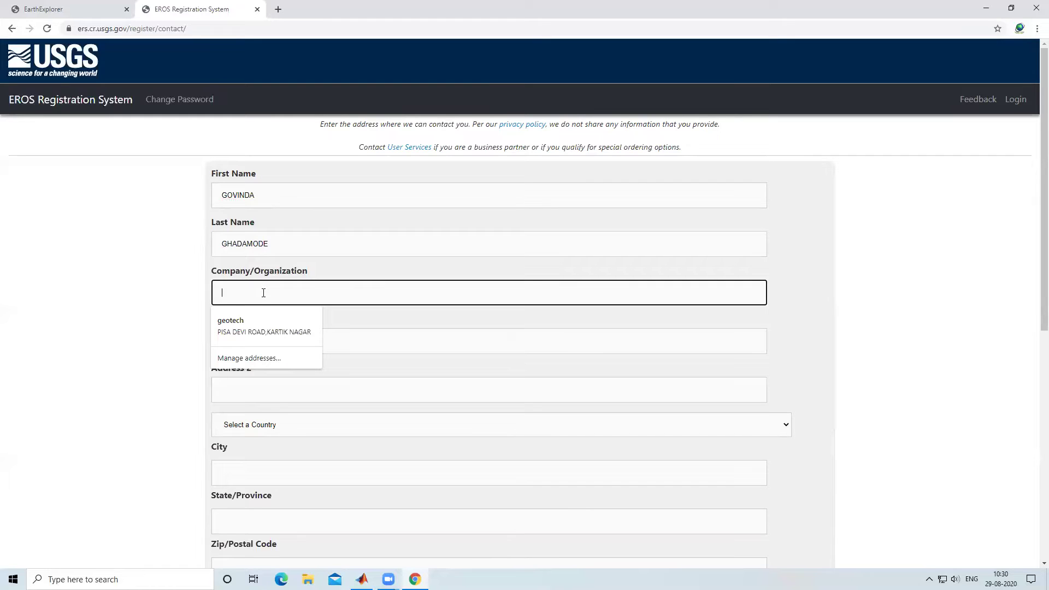
text(STU)
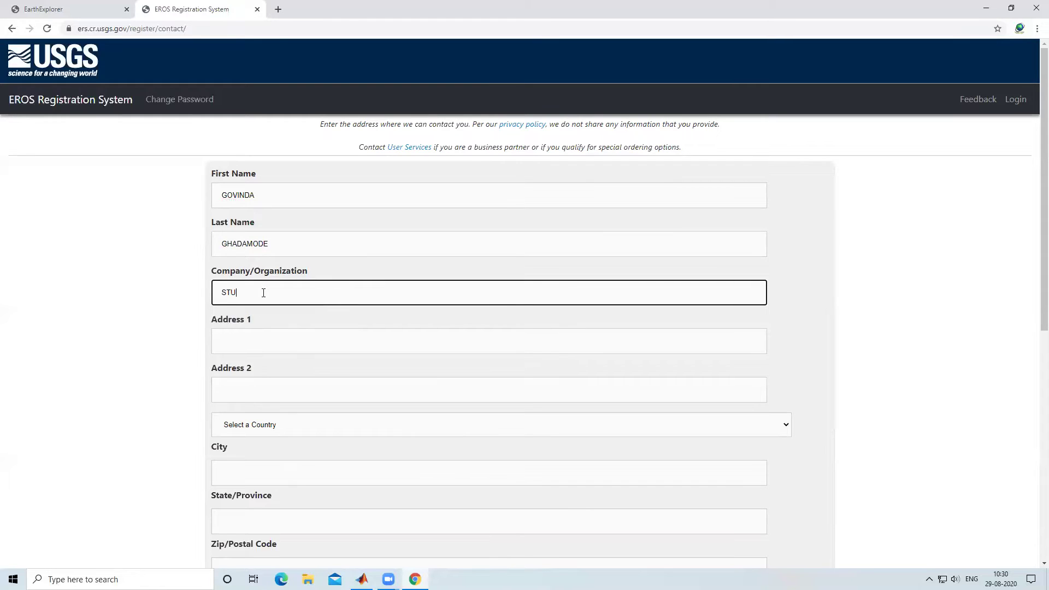
text(DENT)
click(258, 347)
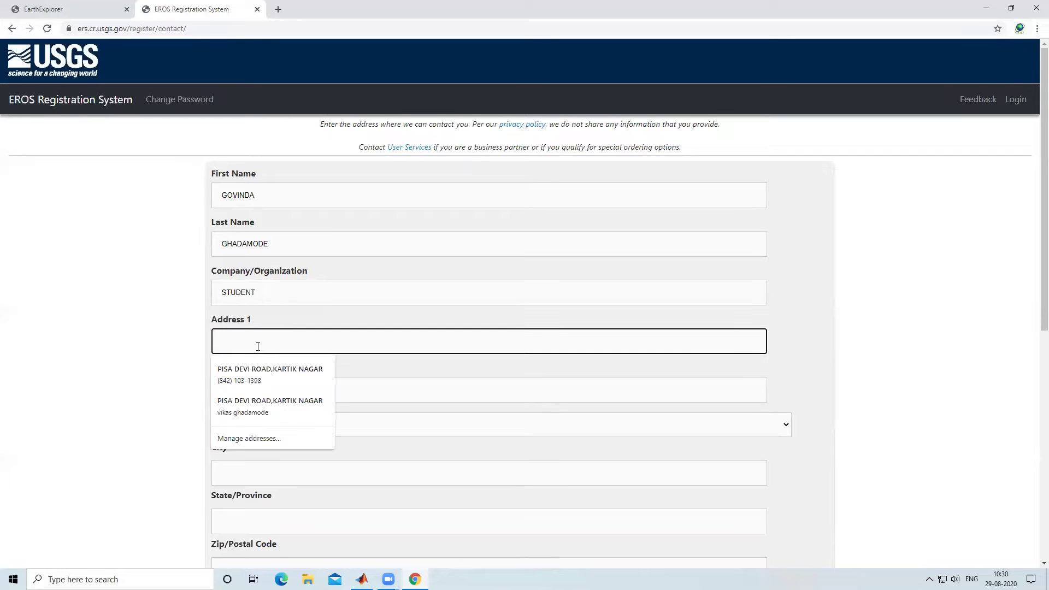
click(270, 373)
drag(280, 343, 356, 340)
key(ctrl+c)
key(BackSpace)
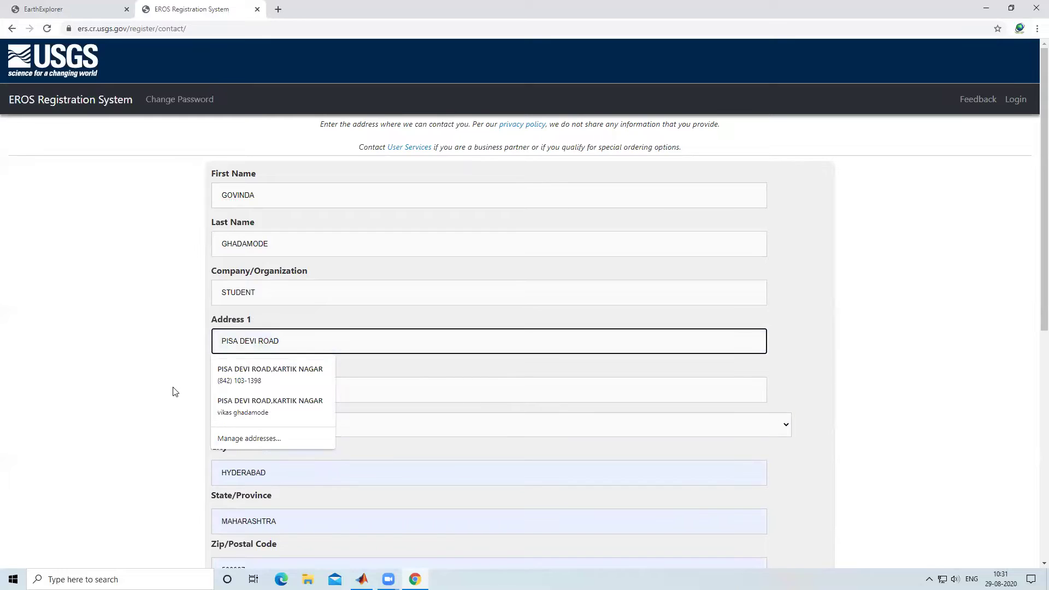
click(235, 394)
key(ctrl+v)
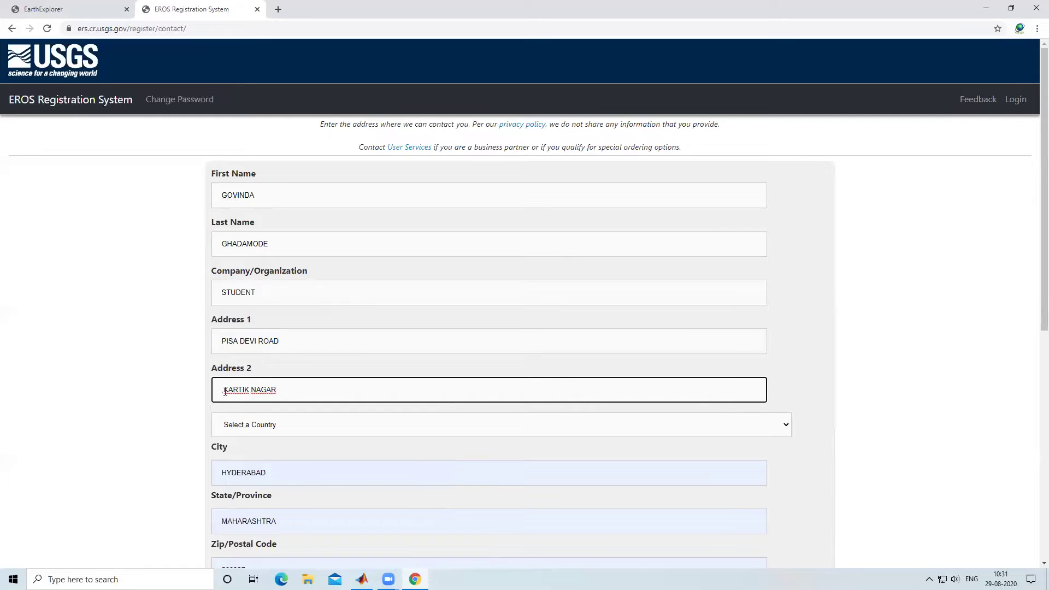
click(216, 425)
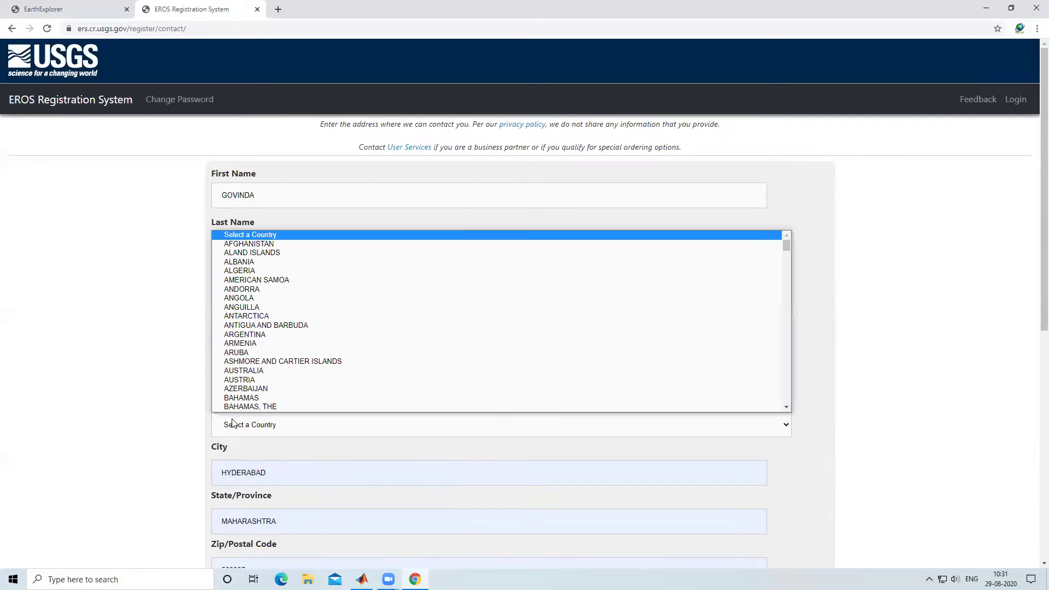
Select INDIA as the country and replace the city with the new city name
text(in)
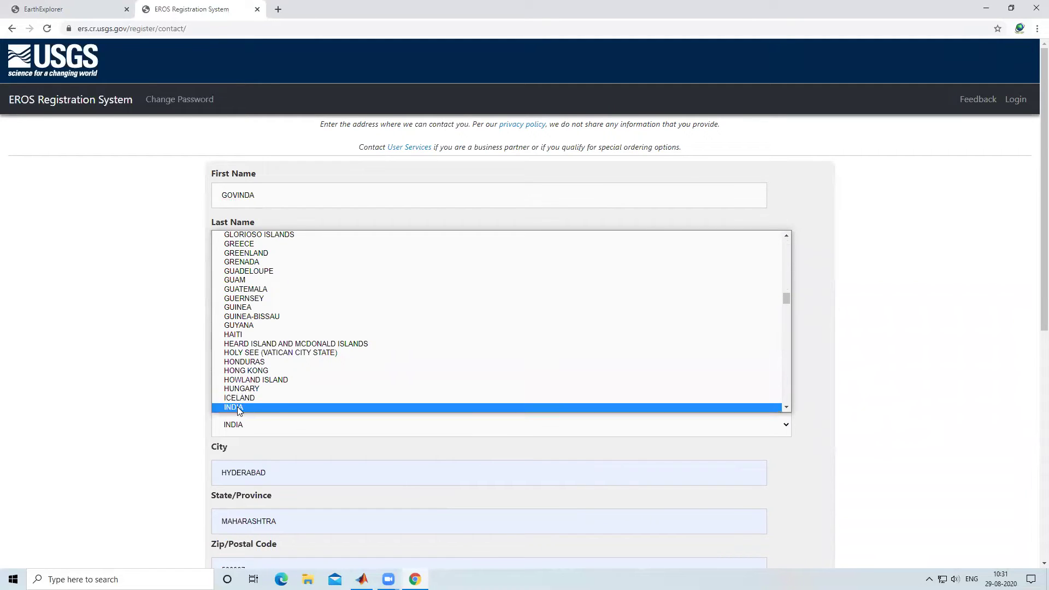
click(222, 407)
scroll(166, 416, down, 2)
drag(276, 370, 195, 373)
key(BackSpace)
text(AUR)
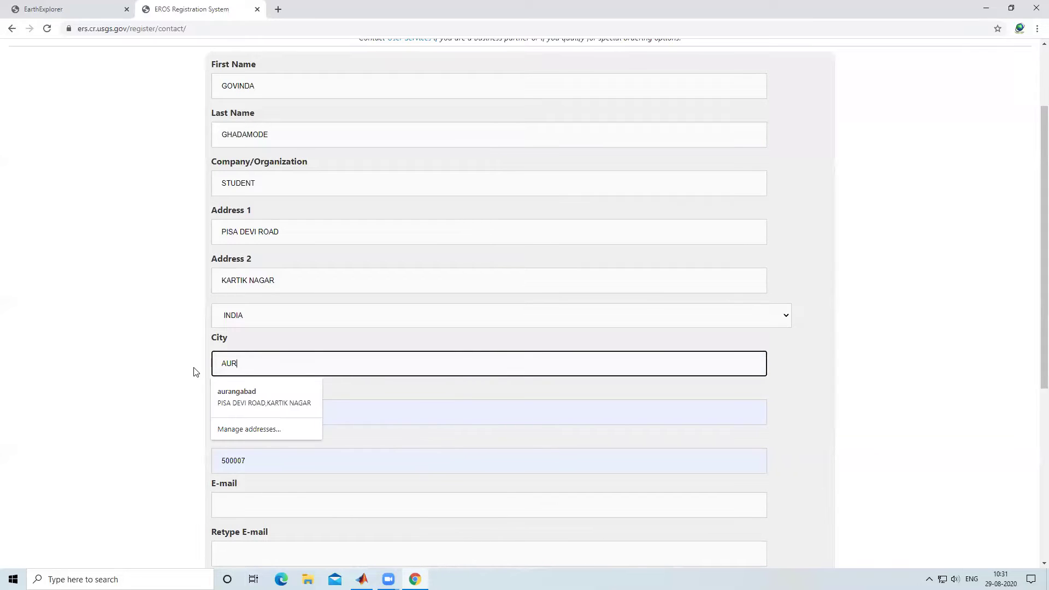
text(ANGABADF)
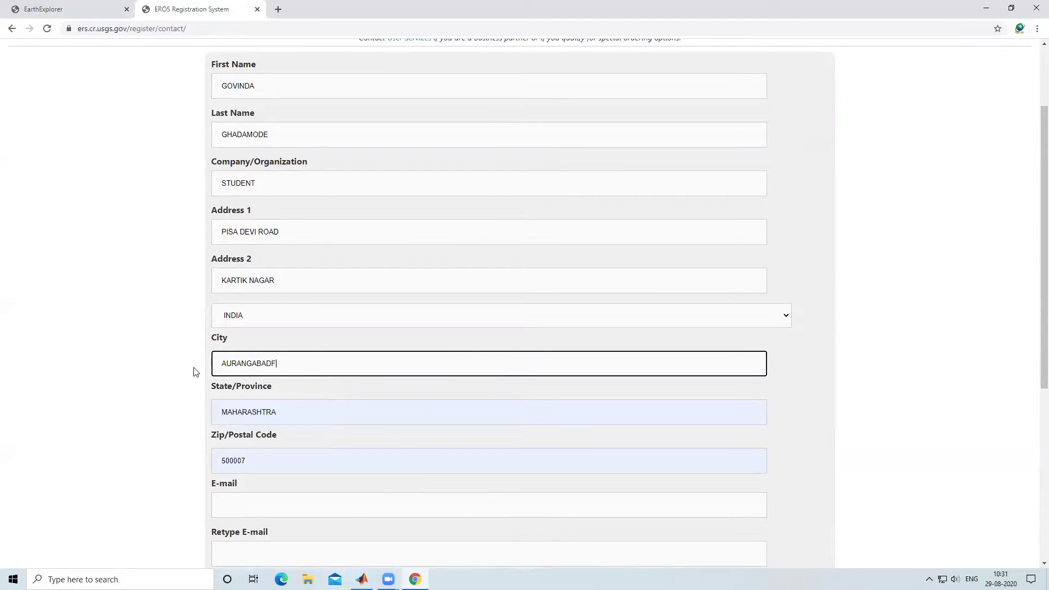
key(BackSpace)
click(195, 372)
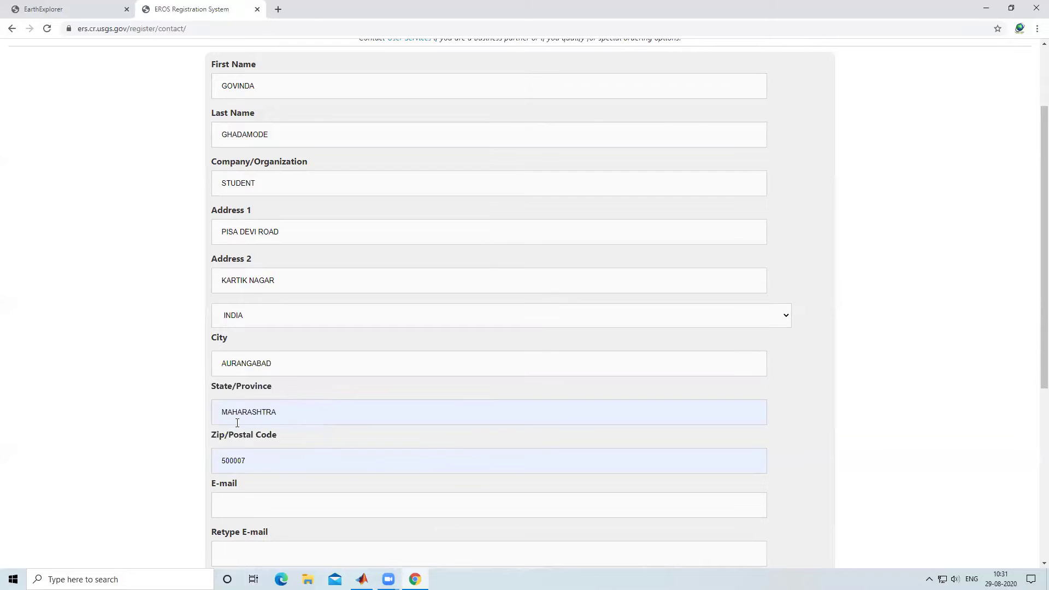
scroll(294, 418, down, 3)
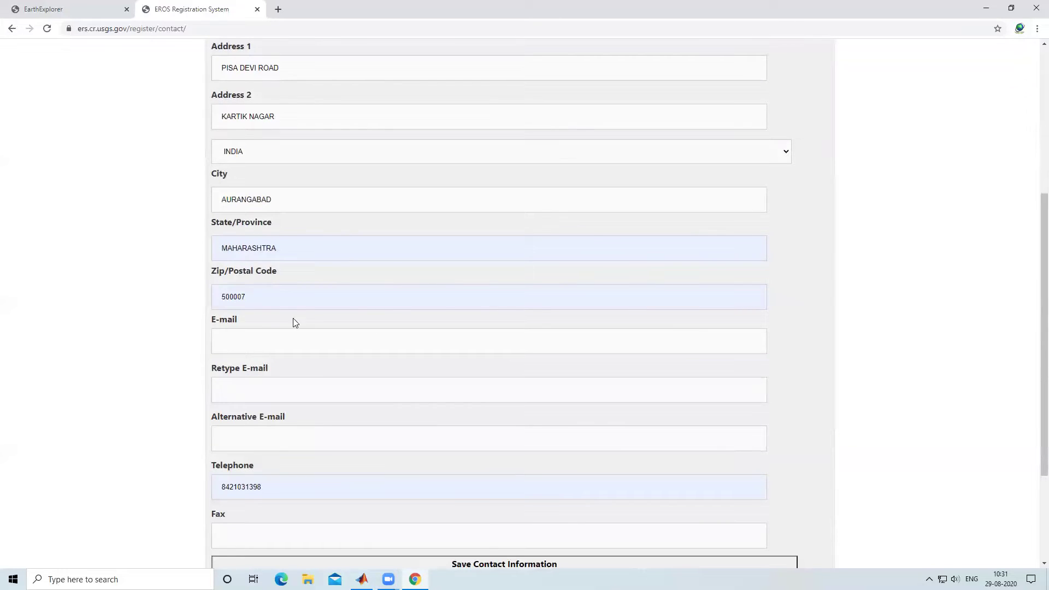
Replace the old postal code with the new one
double_click(251, 297)
key(BackSpace)
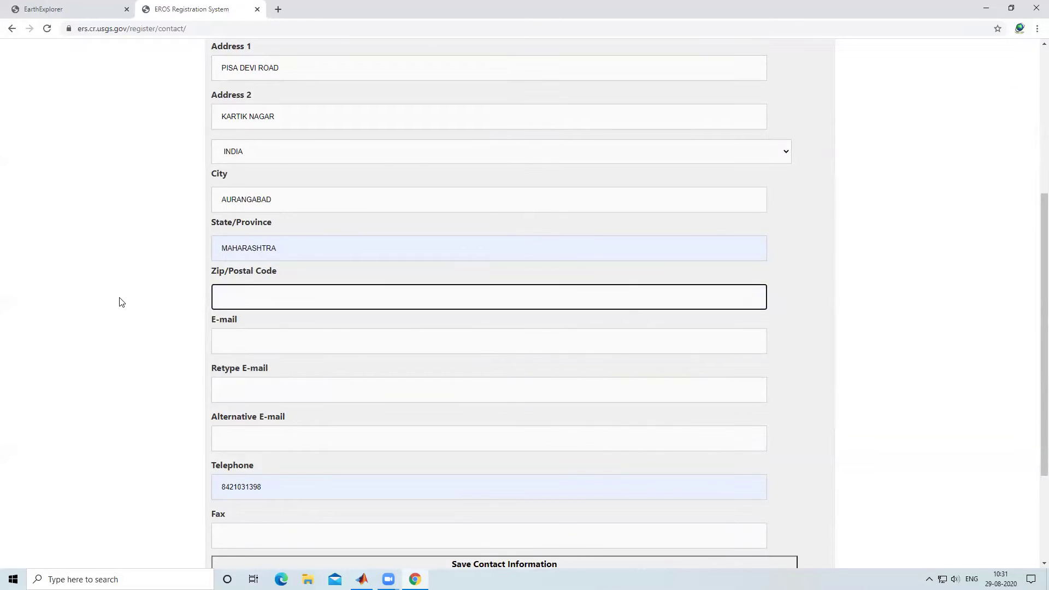
text(431001)
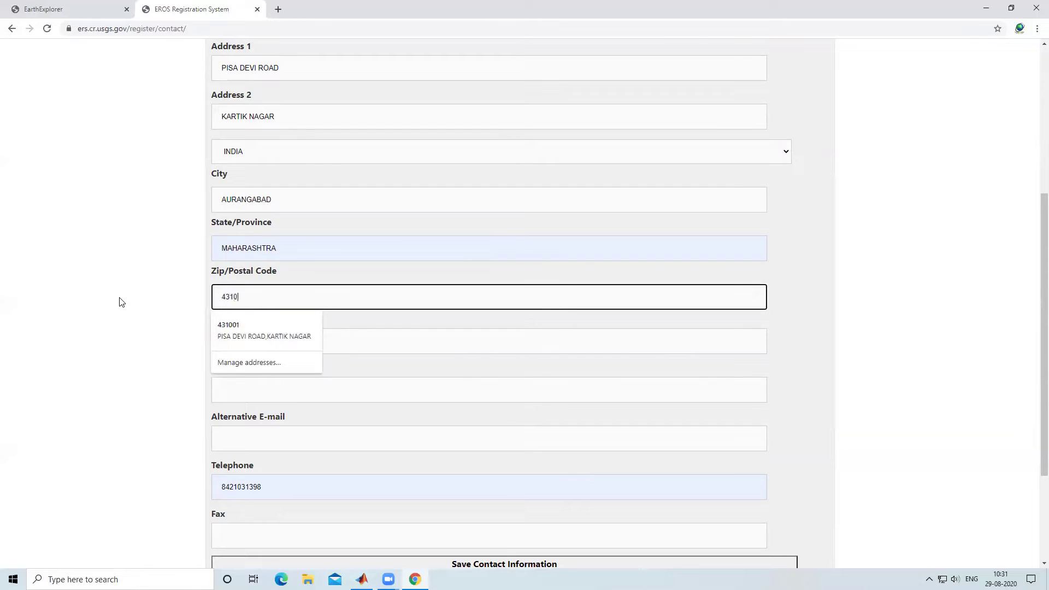
click(123, 303)
Fill in the e-mail address from autofill and type it again in the confirmation field
click(231, 341)
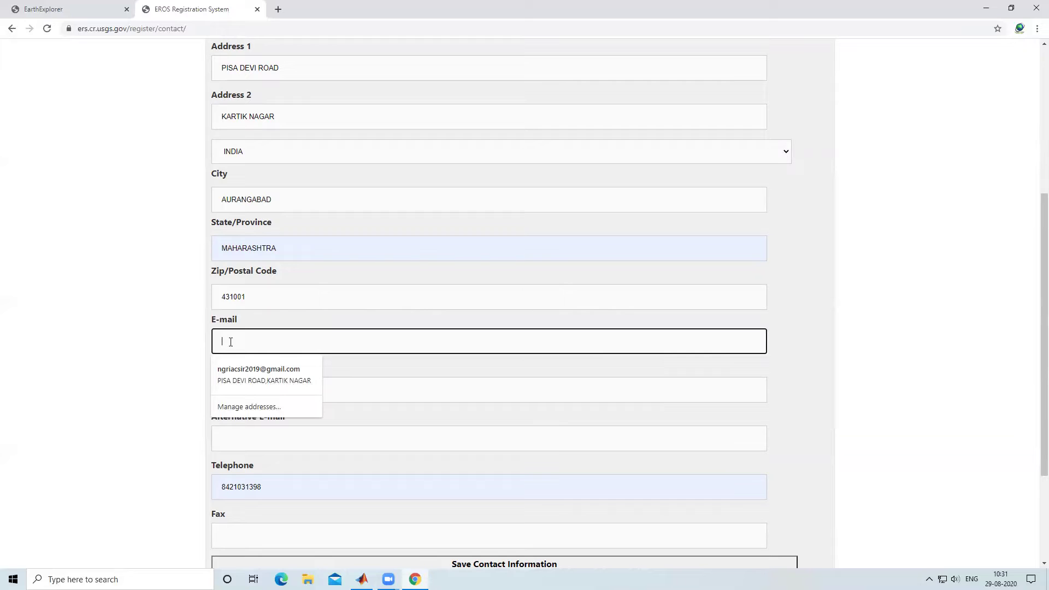
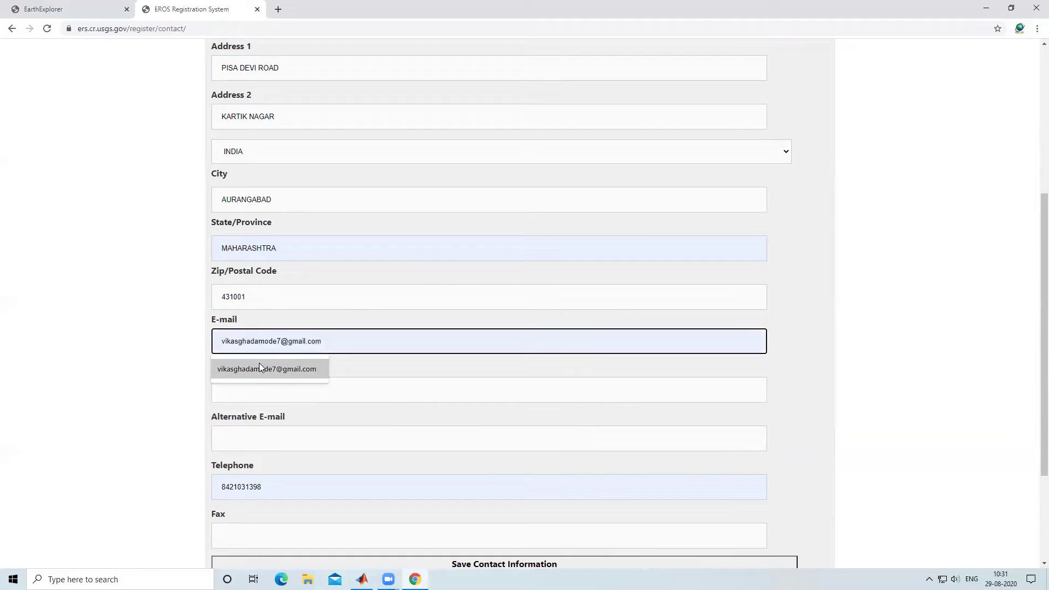
click(262, 365)
click(267, 392)
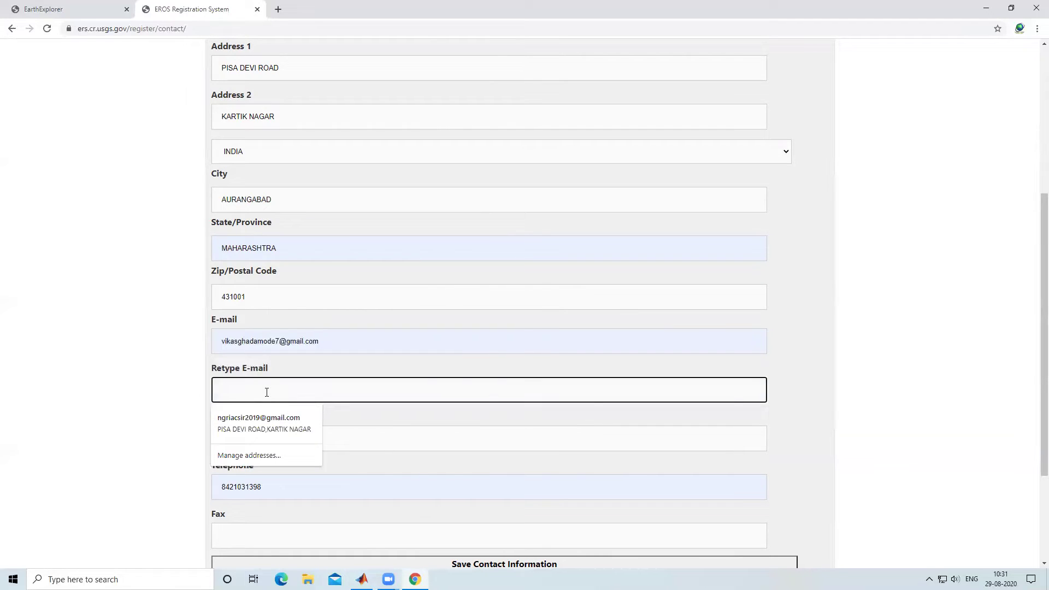
text(VIKAS)
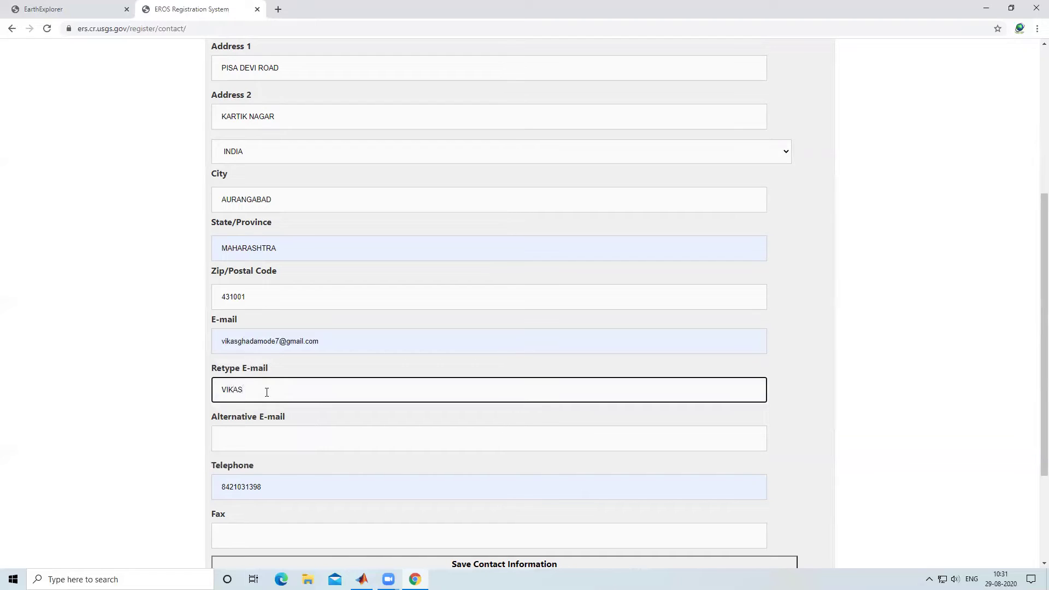
key(BackSpace)
key(BackSpace)
key(BackSpace)
key(BackSpace)
key(BackSpace)
Check the alternative e-mail field and save the contact information
click(290, 444)
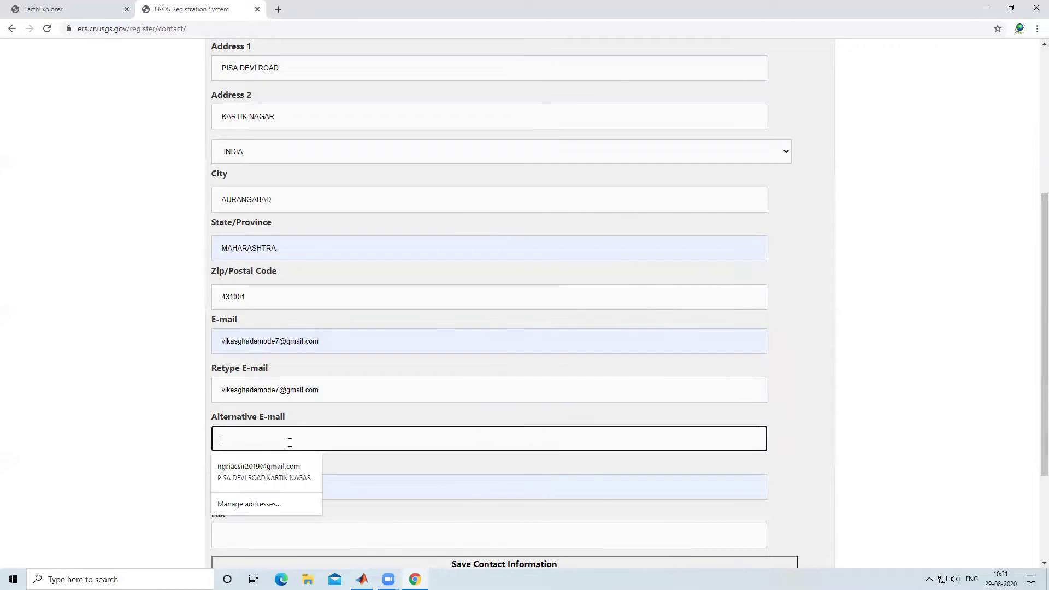
scroll(260, 380, down, 2)
click(258, 327)
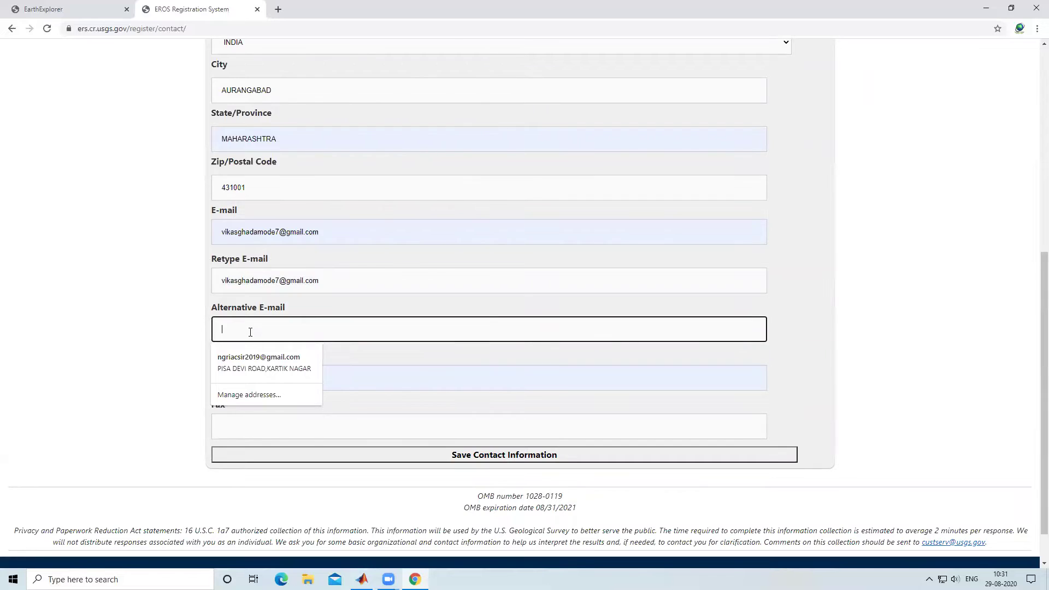
scroll(145, 408, down, 1)
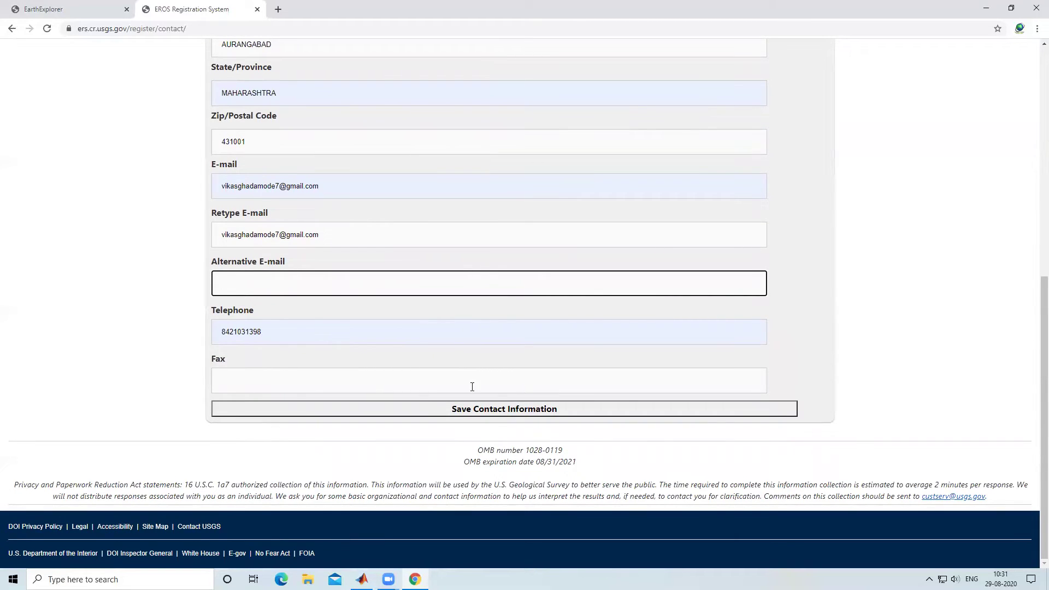
click(498, 414)
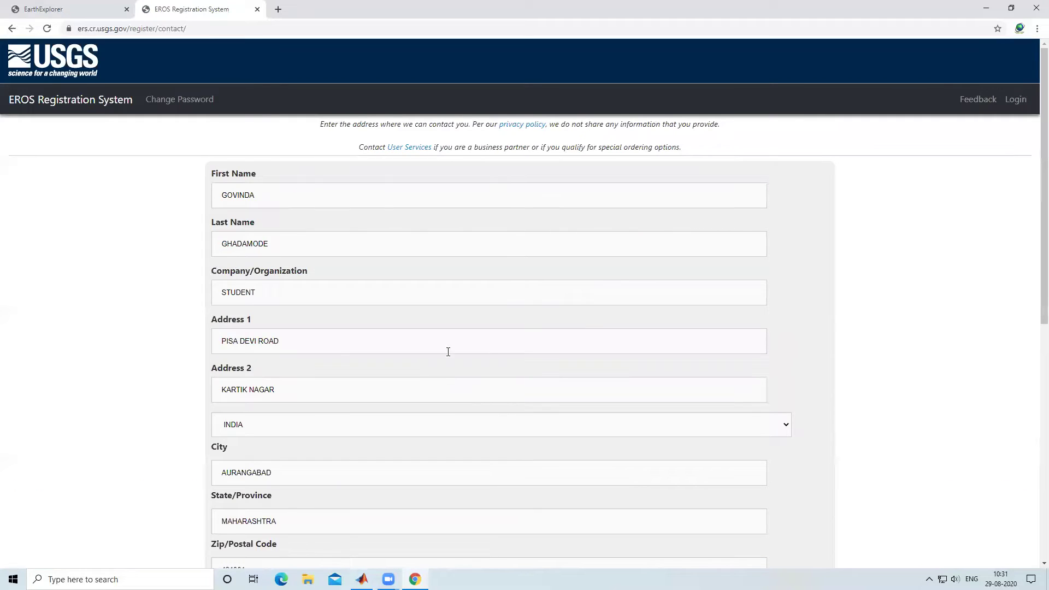
Scroll through the reloaded contact form to find the 'Email Address already in use' error under E-mail
scroll(440, 347, down, 5)
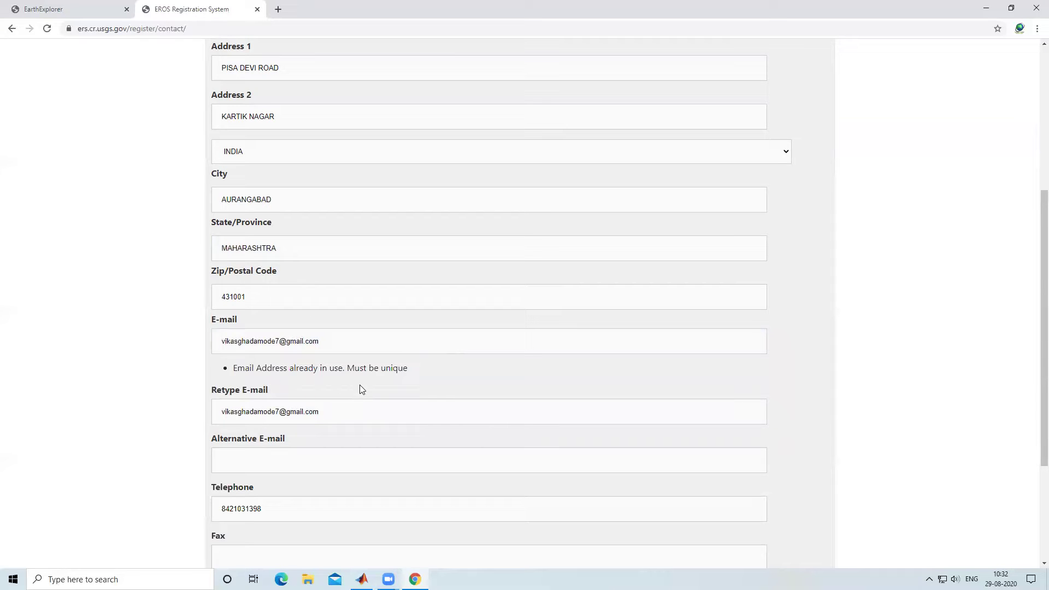
scroll(378, 389, down, 3)
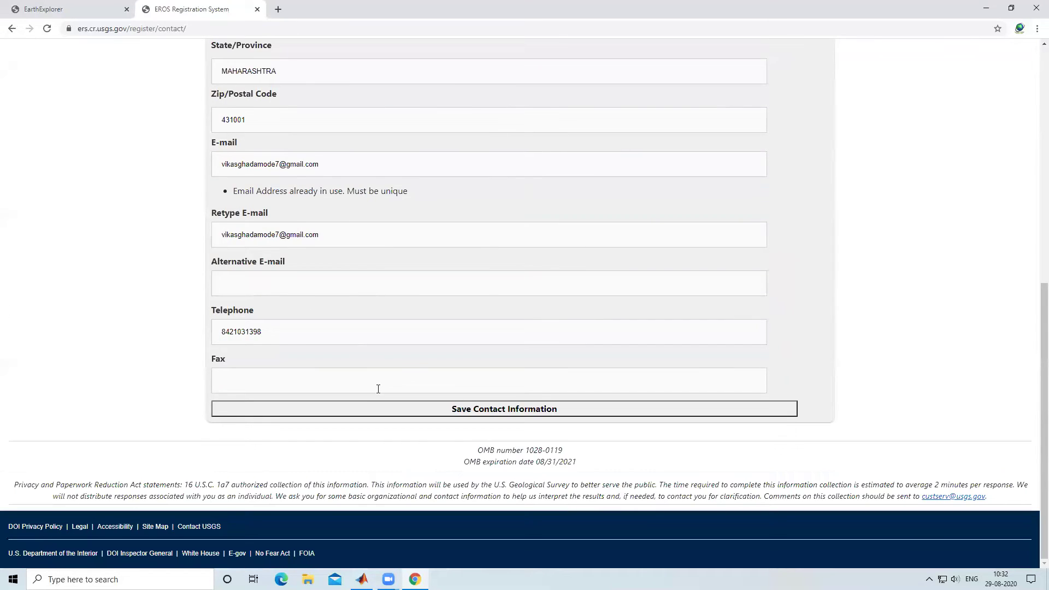
scroll(378, 389, up, 8)
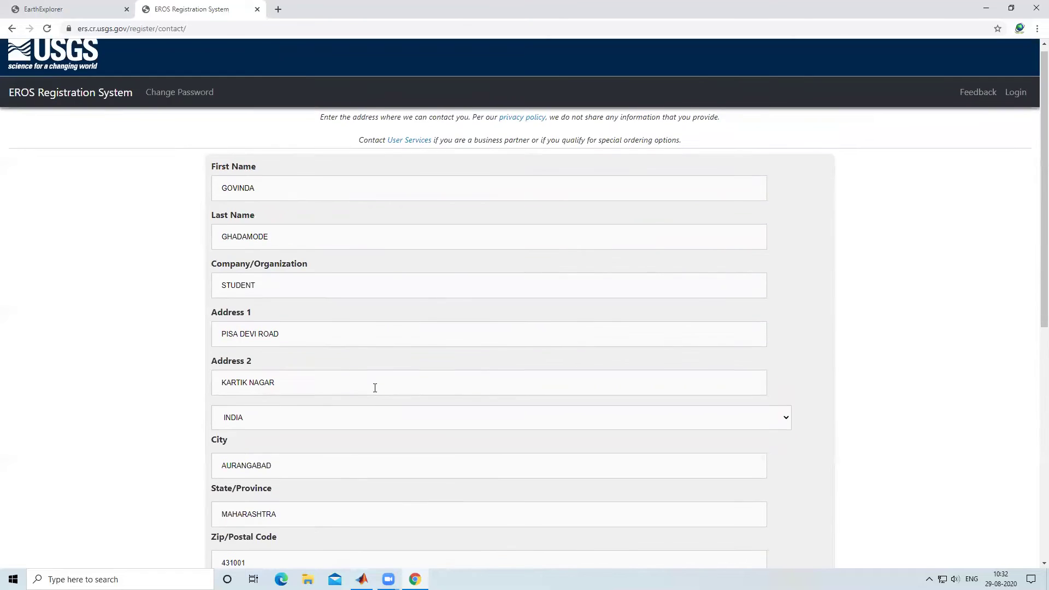
scroll(375, 388, down, 6)
Replace the rejected address in the E-mail field with a different e-mail address and resubmit the form
drag(335, 287, 174, 299)
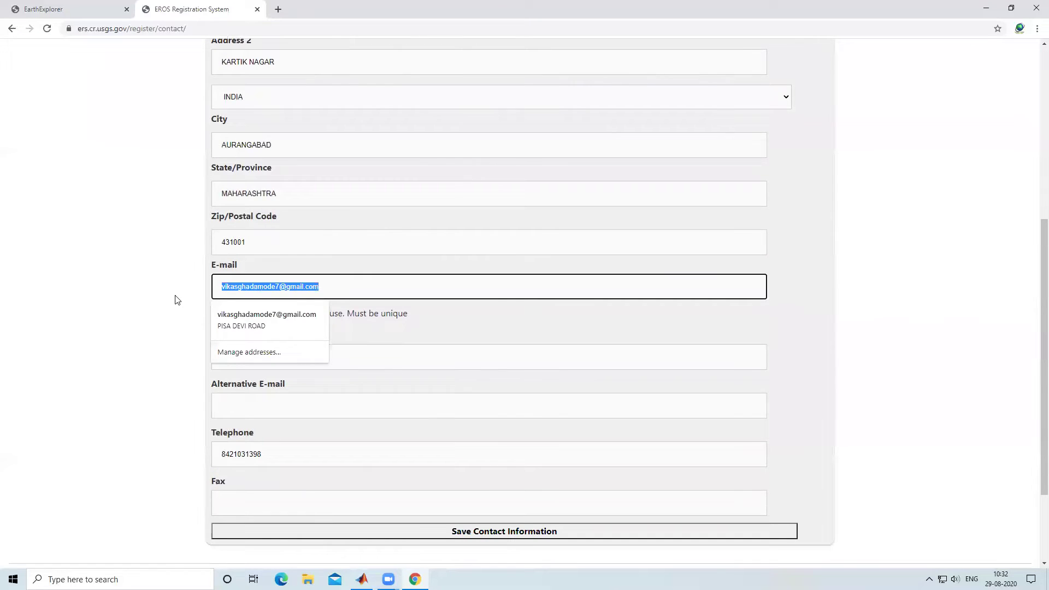
key(BackSpace)
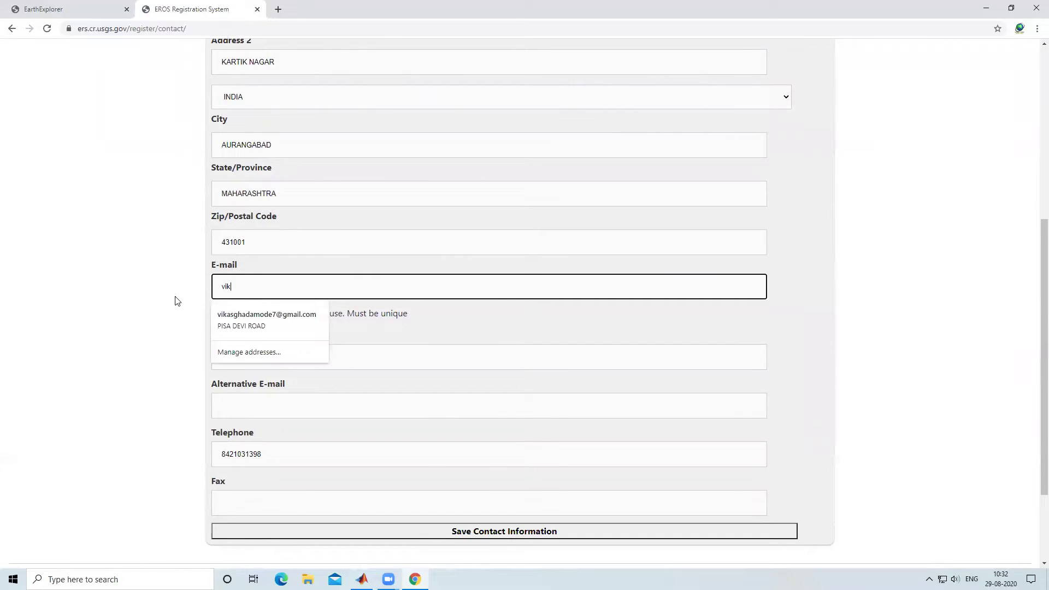
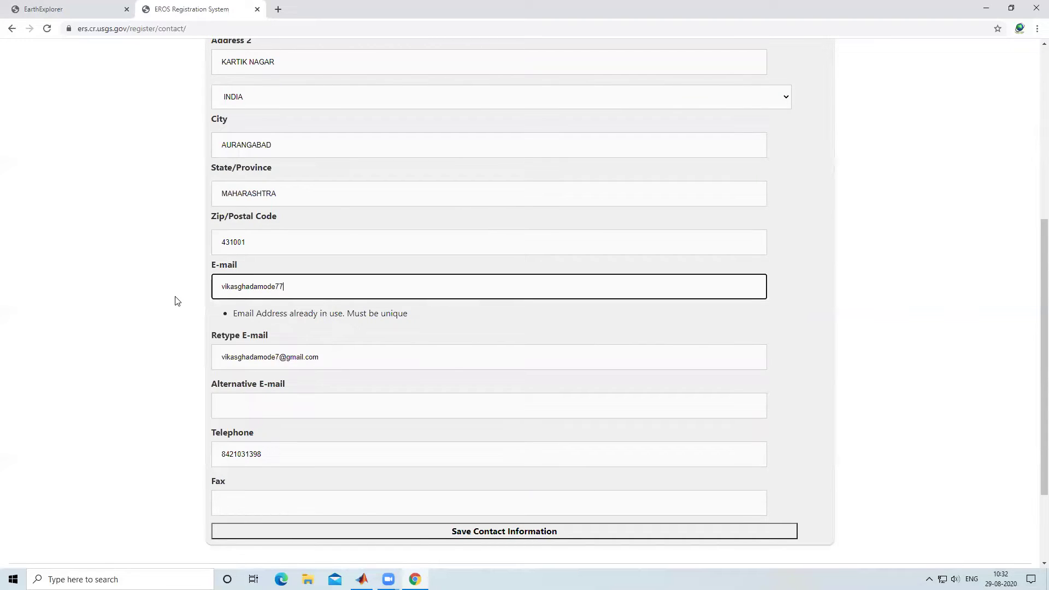
key(Return)
scroll(159, 338, down, 3)
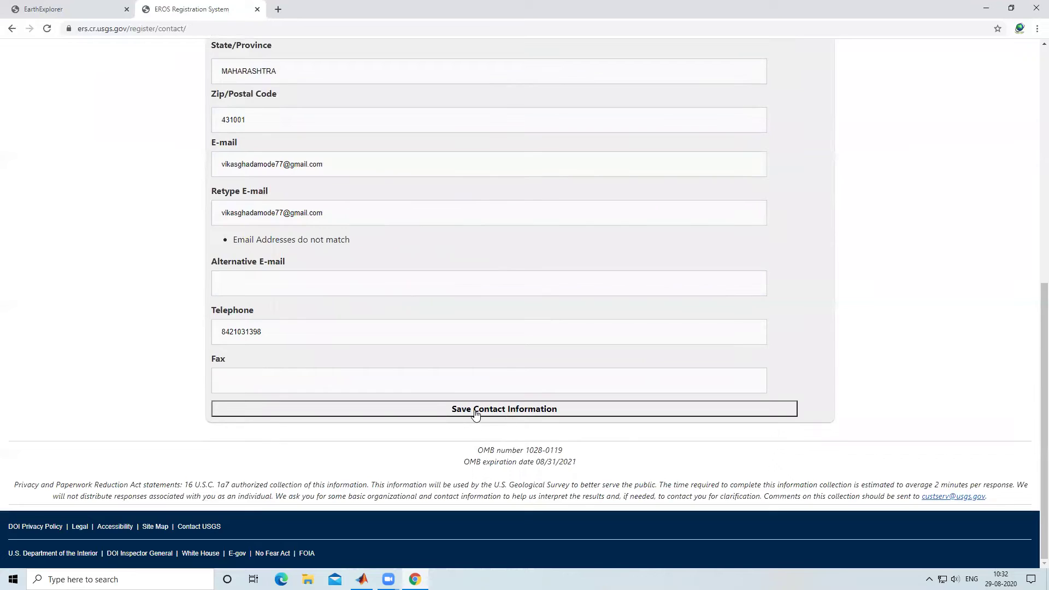
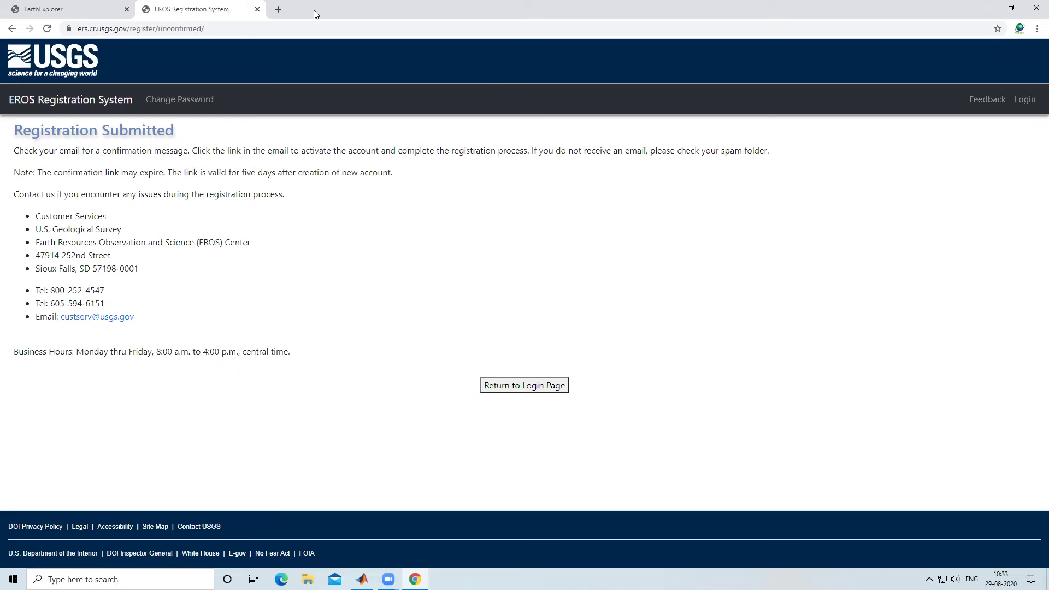
Open a new browser tab to check the email inbox for the confirmation message
click(283, 11)
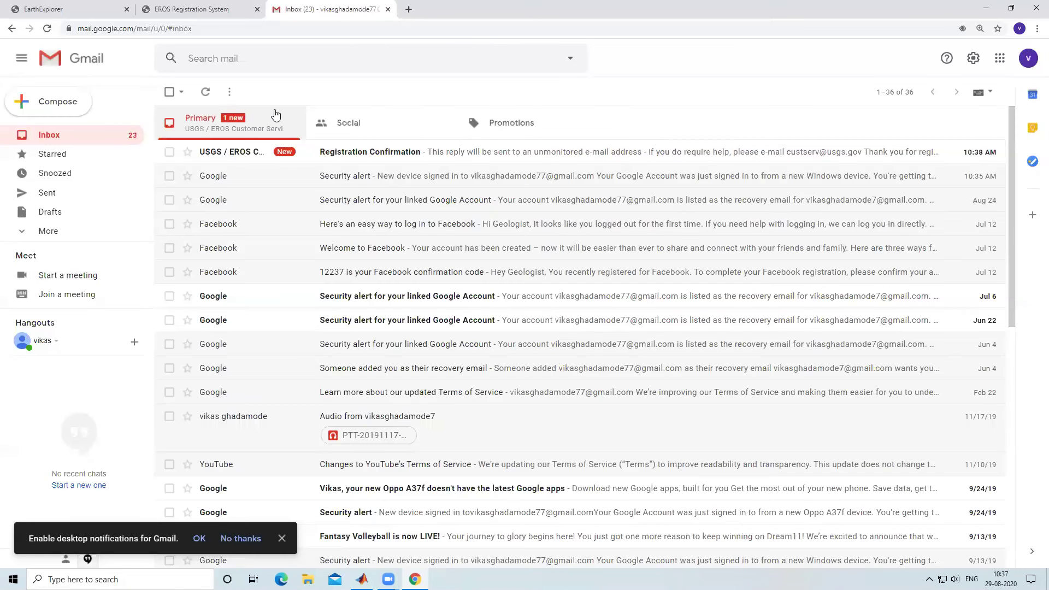
Open the Registration Confirmation email from the Primary inbox and follow its activation link
click(275, 116)
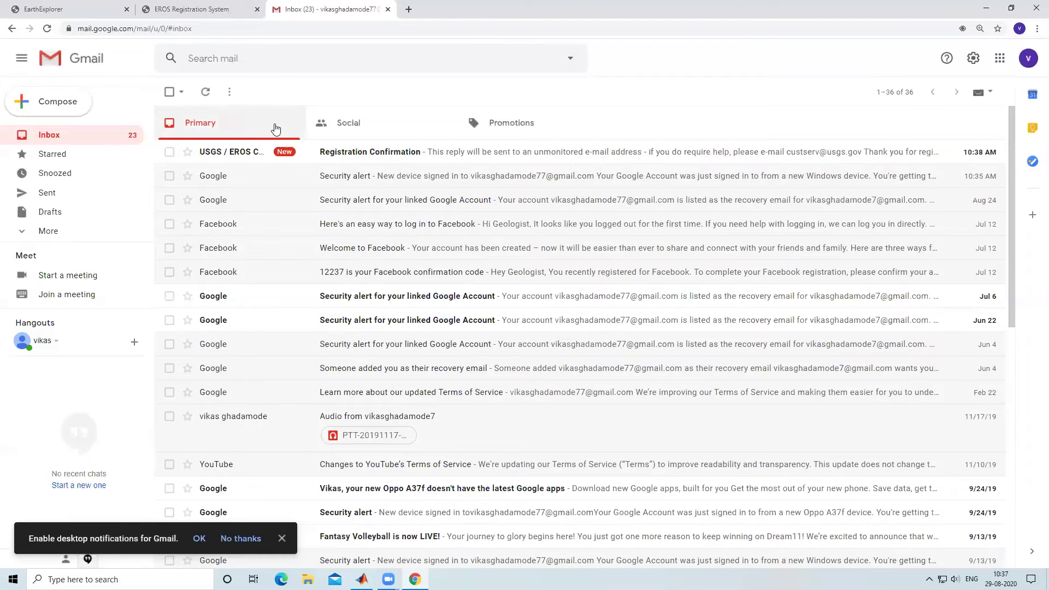
click(242, 158)
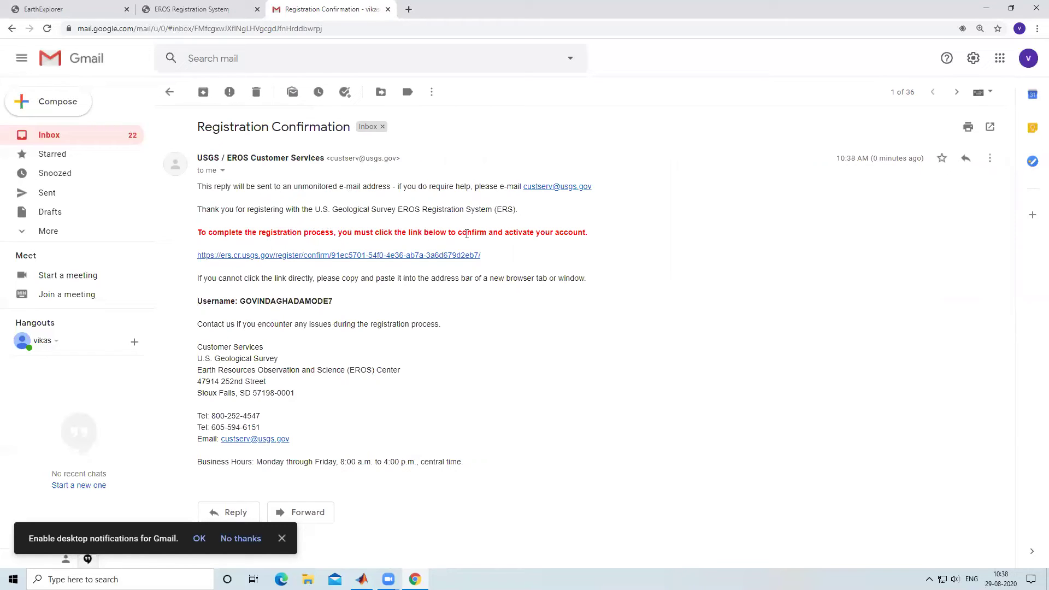
click(304, 256)
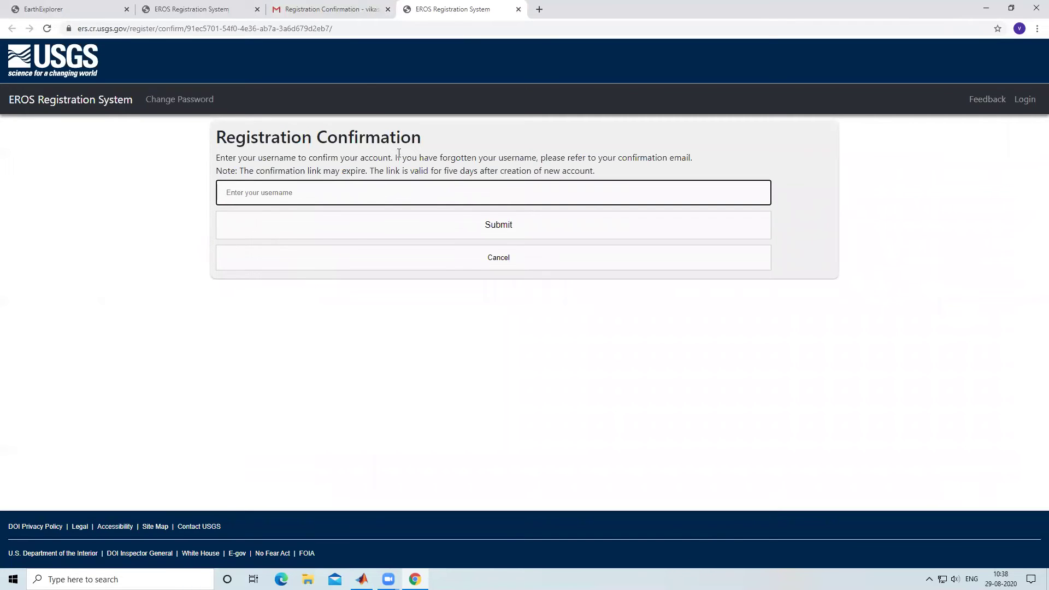
Copy the username from the email into the confirmation form and submit it to activate the account
click(322, 7)
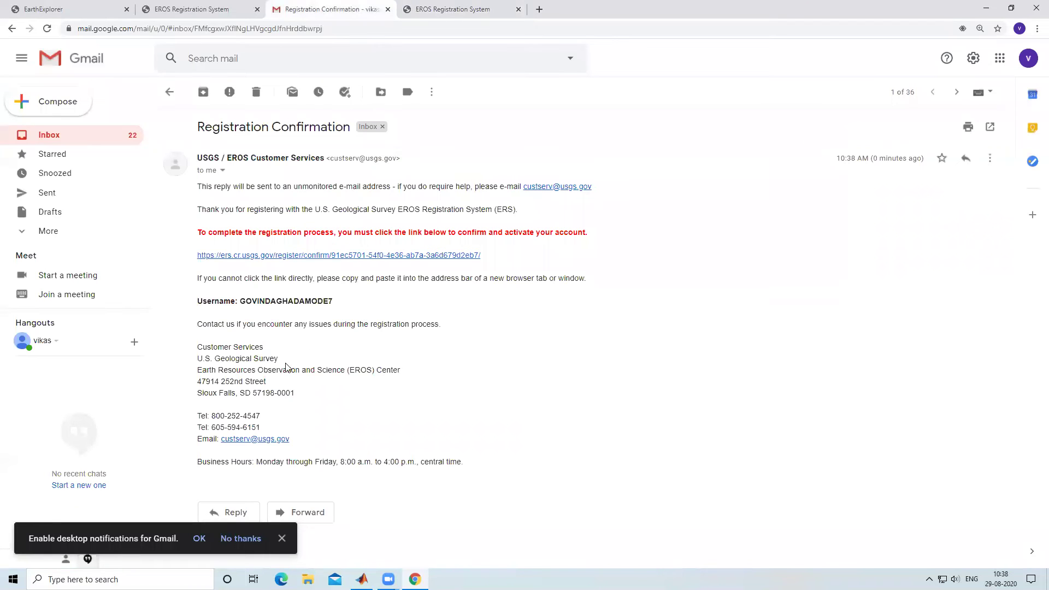
drag(335, 309, 243, 305)
key(ctrl+c)
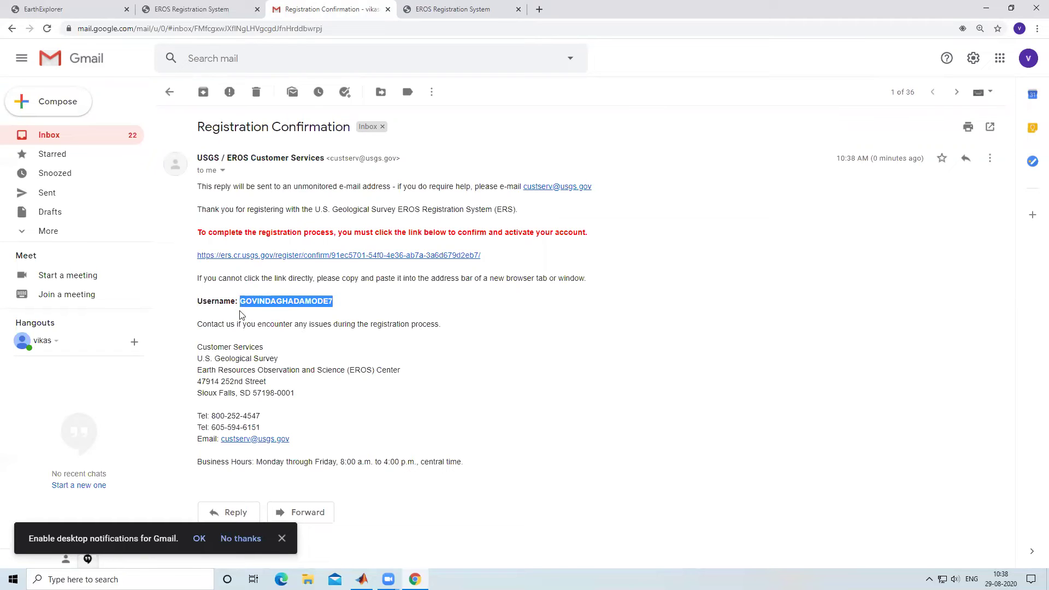
click(412, 11)
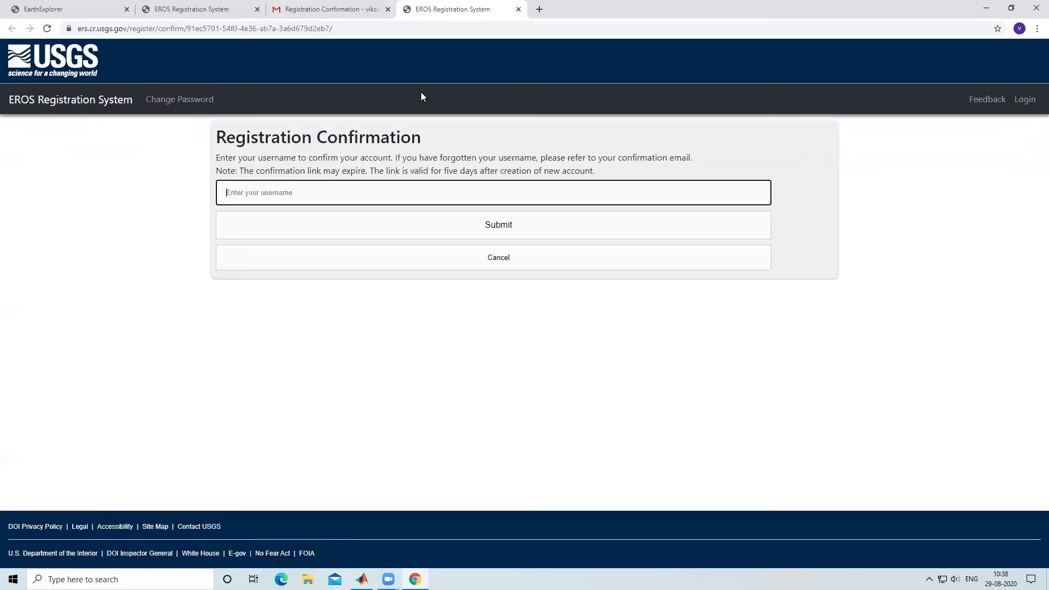
click(288, 198)
key(ctrl+v)
click(484, 233)
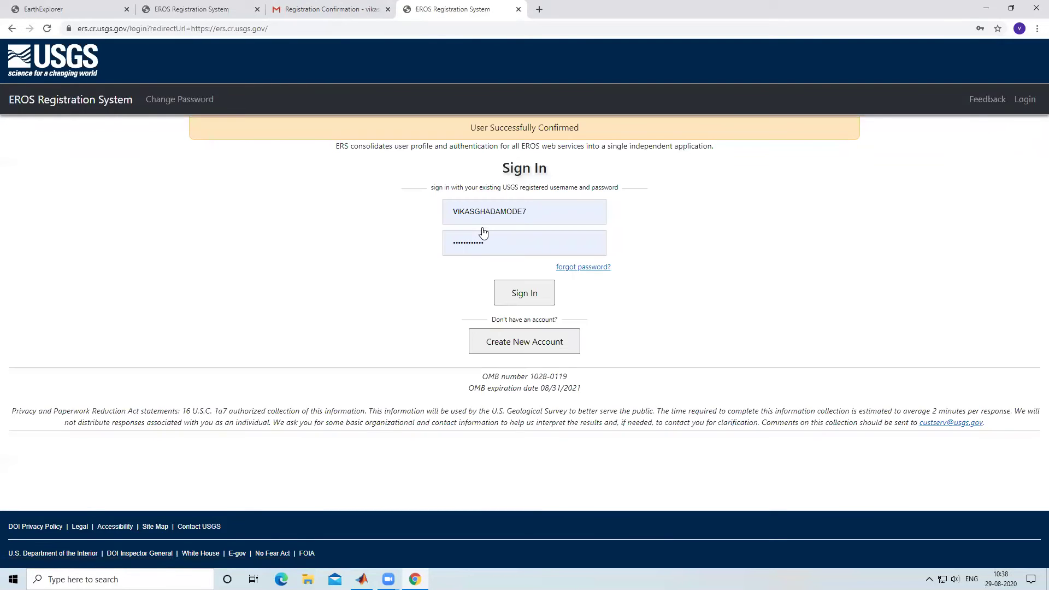
Replace the autofilled credentials with the confirmed account's username and password and sign in
double_click(487, 212)
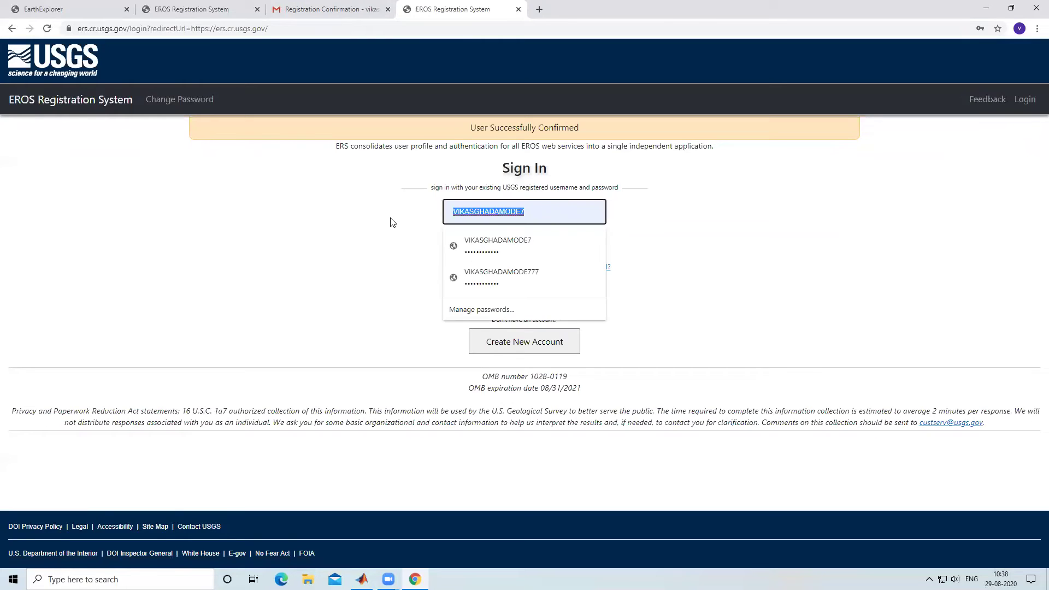
key(ctrl+v)
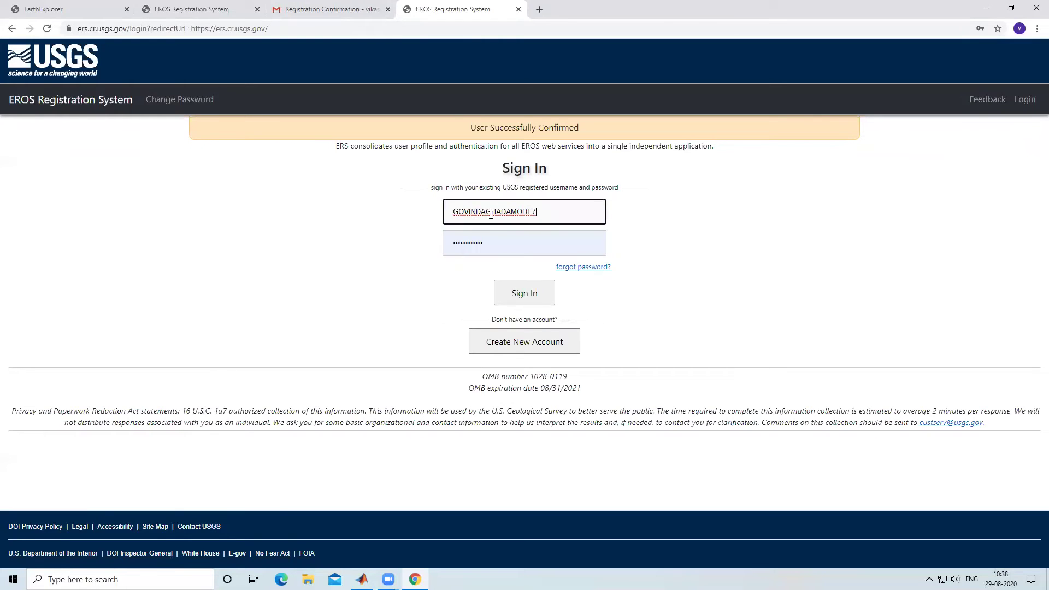
double_click(513, 242)
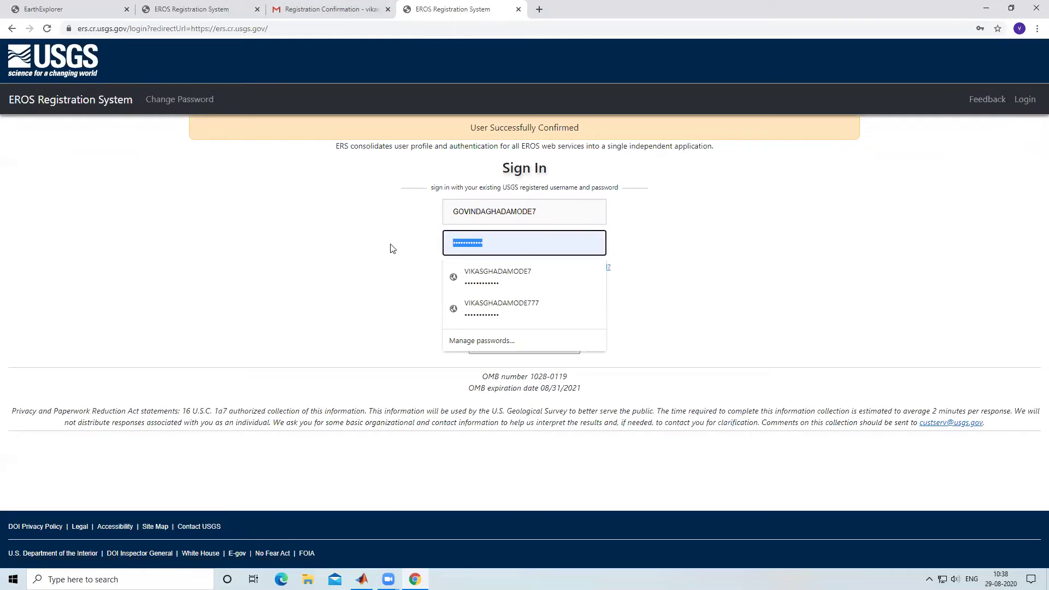
key(BackSpace)
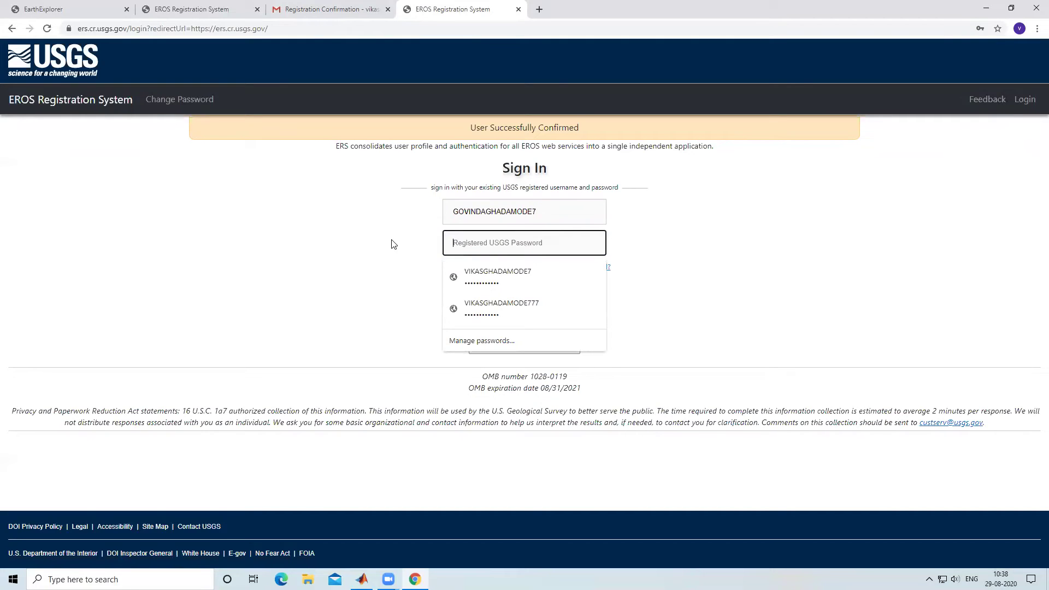
text(V)
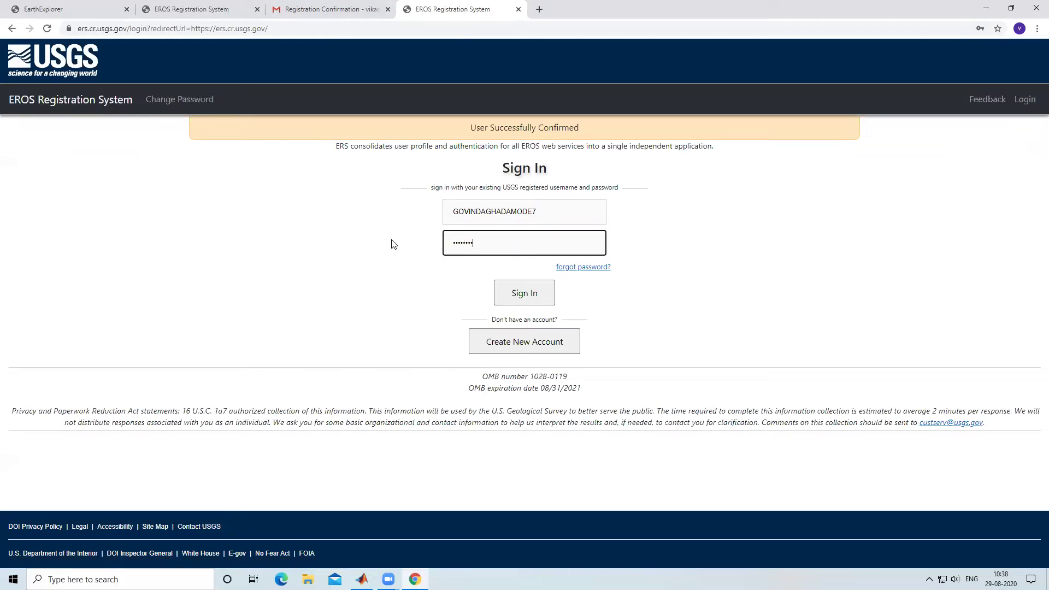
click(514, 297)
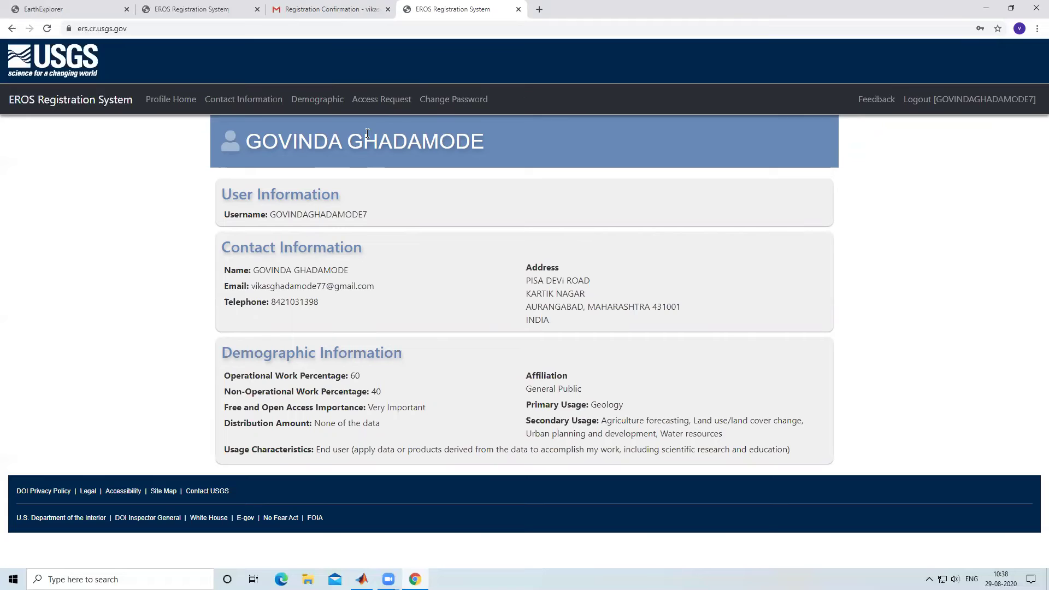
In a new tab, search 'usgs earth explorer' and open the EarthExplorer - USGS site
click(539, 9)
click(396, 30)
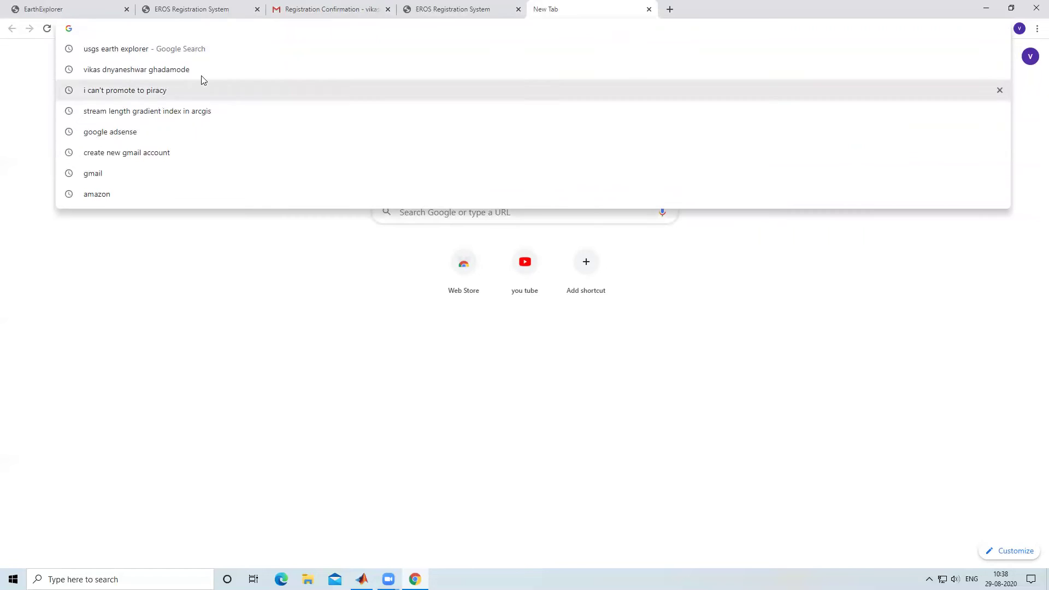
click(189, 50)
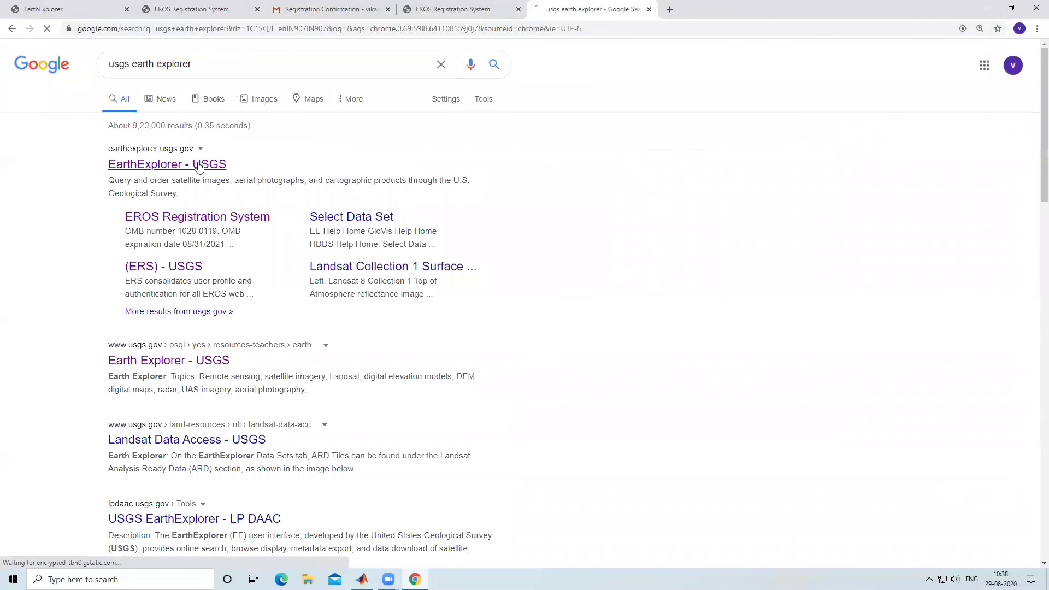
click(215, 166)
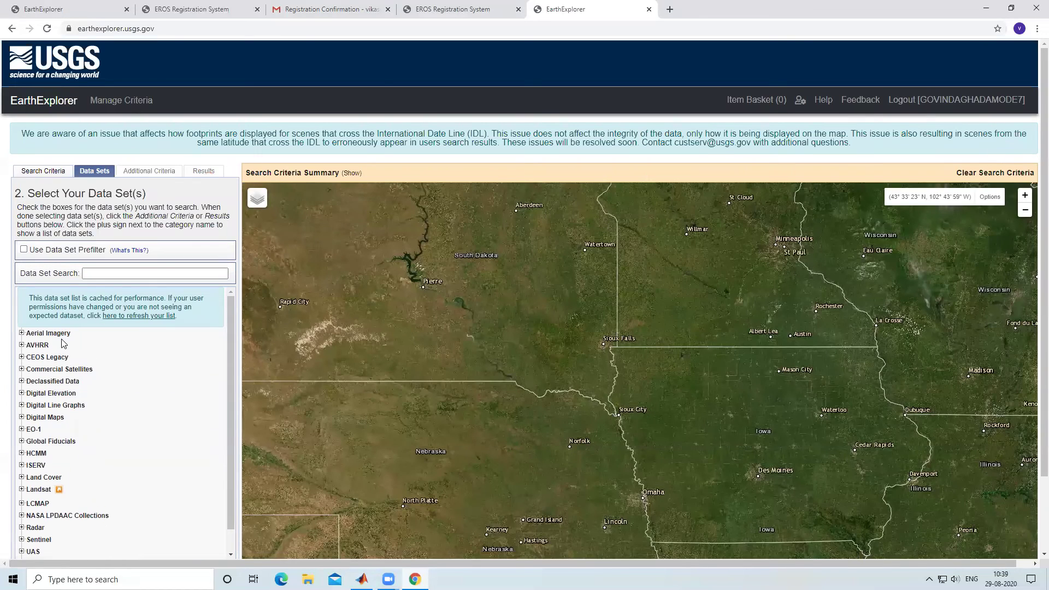
Bring the map to Gujarat around Ahmedabad and Rajkot, back on the Search Criteria form
scroll(475, 346, up, 2)
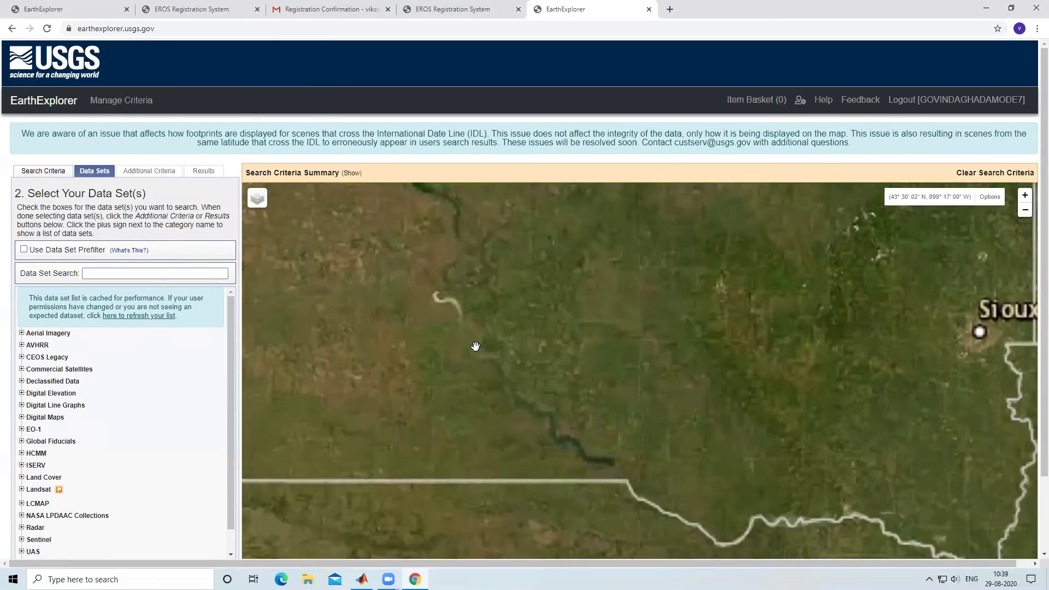
scroll(476, 346, down, 5)
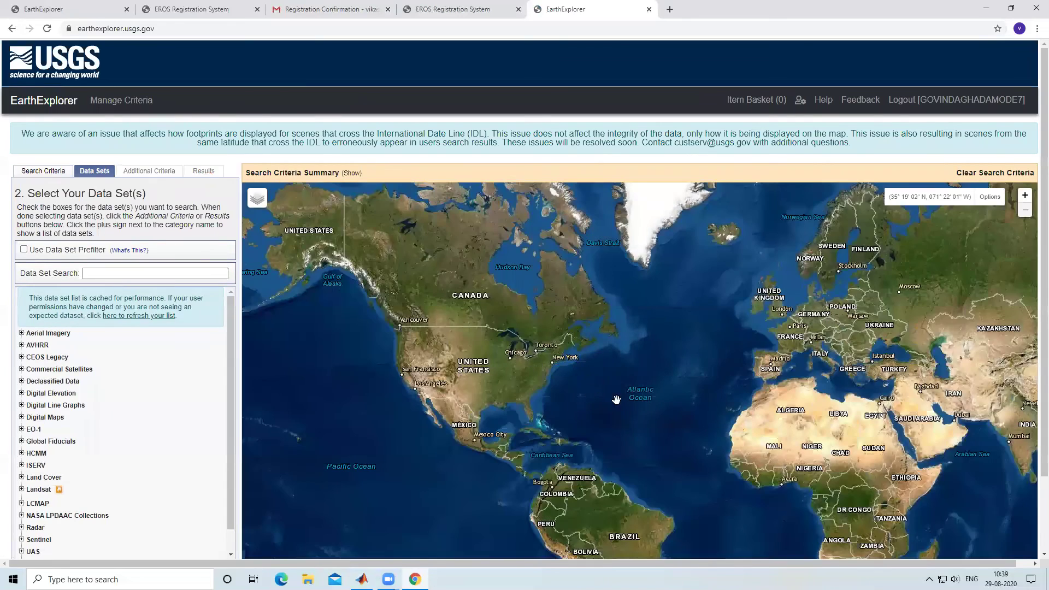
drag(616, 401, 427, 350)
drag(776, 384, 663, 361)
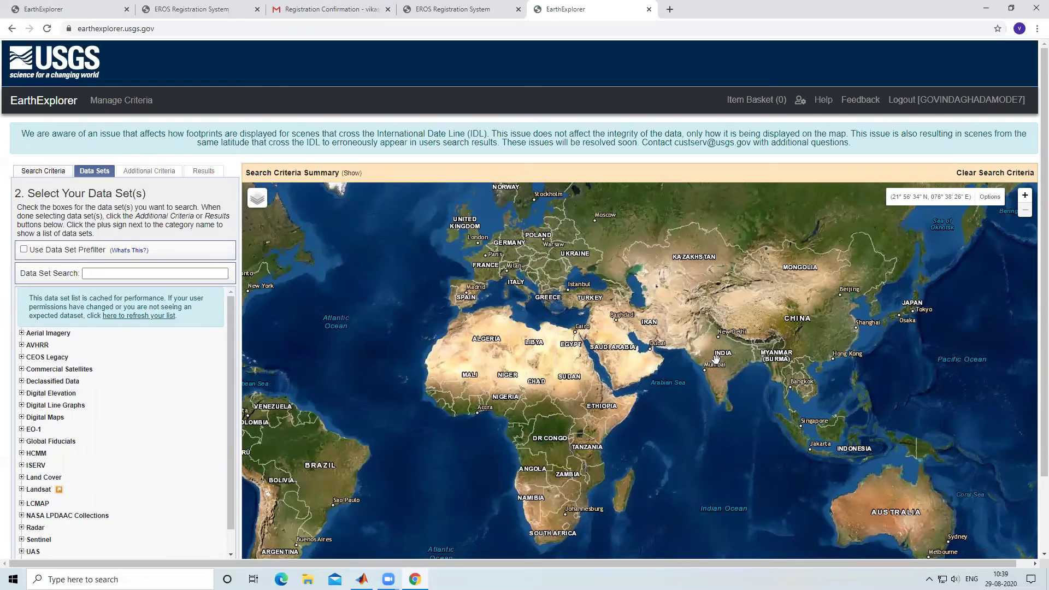
scroll(716, 358, up, 5)
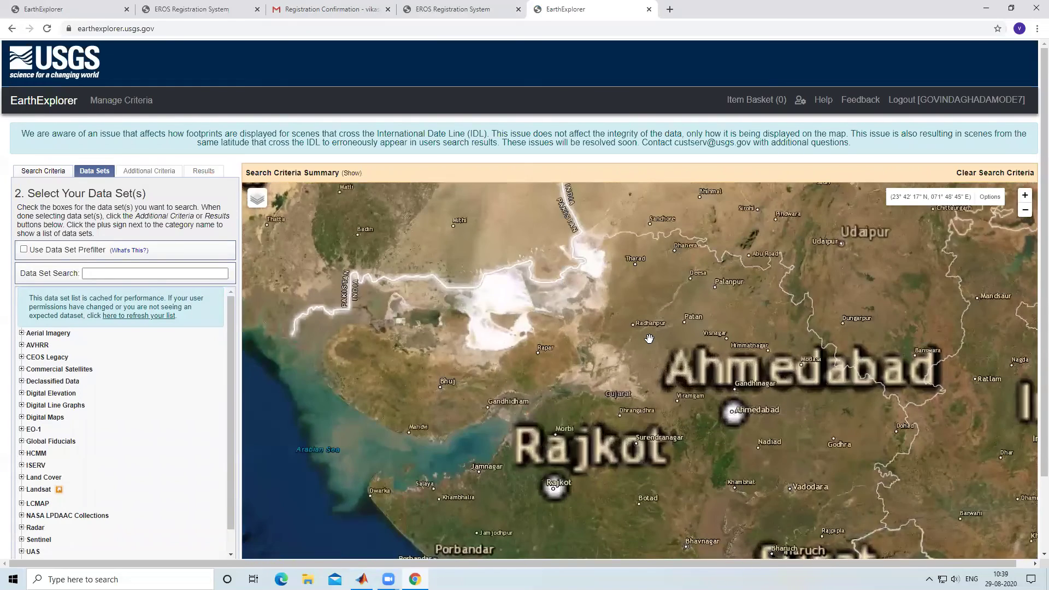
click(44, 171)
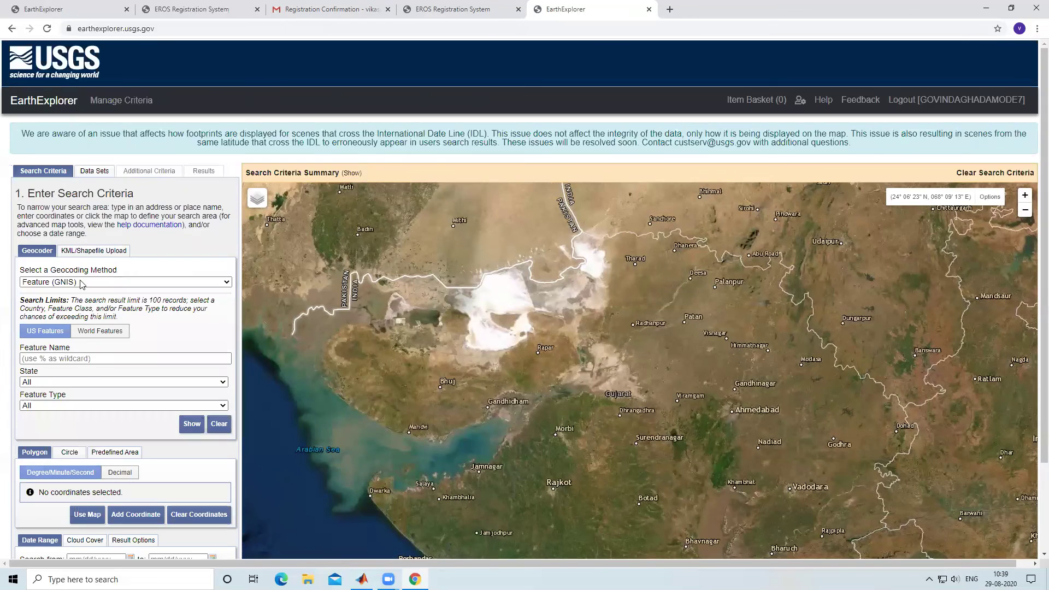
Set geocoding to Address/Place and draw a four-corner polygon spanning Indore, Akola and Jalgaon
click(124, 283)
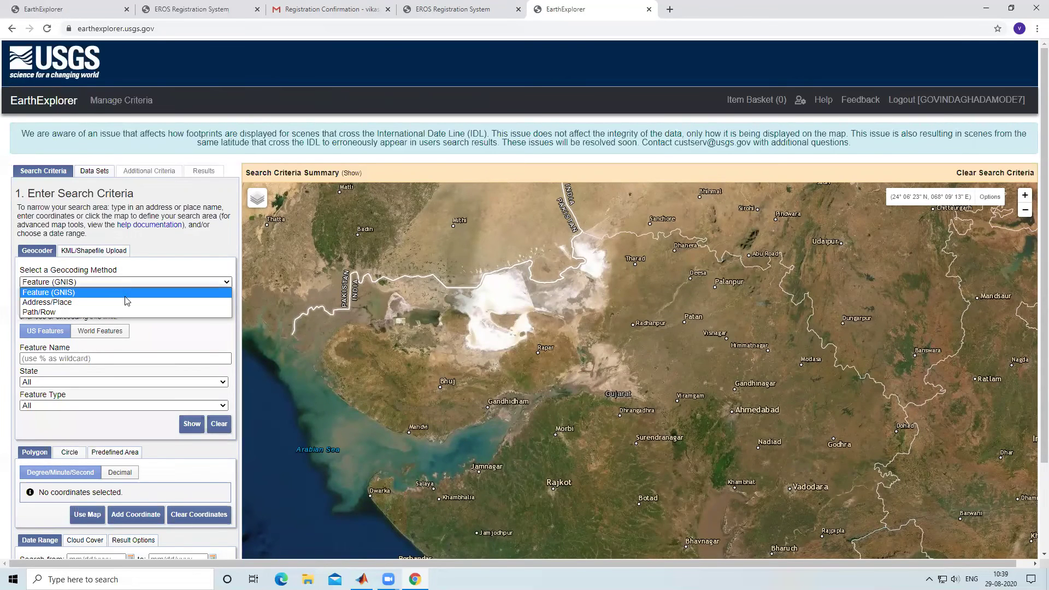
click(126, 302)
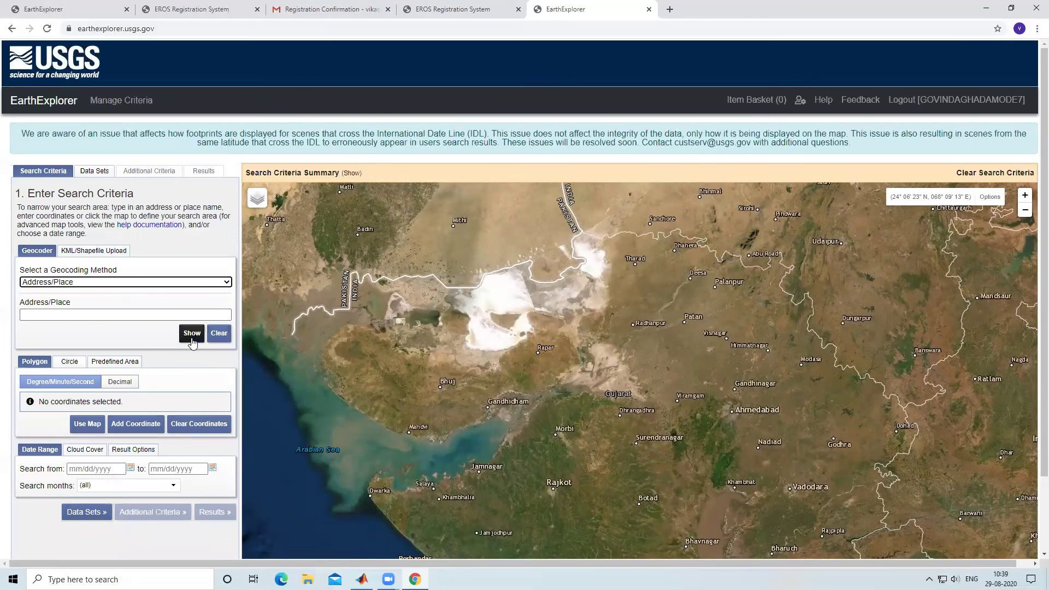
drag(750, 522, 332, 347)
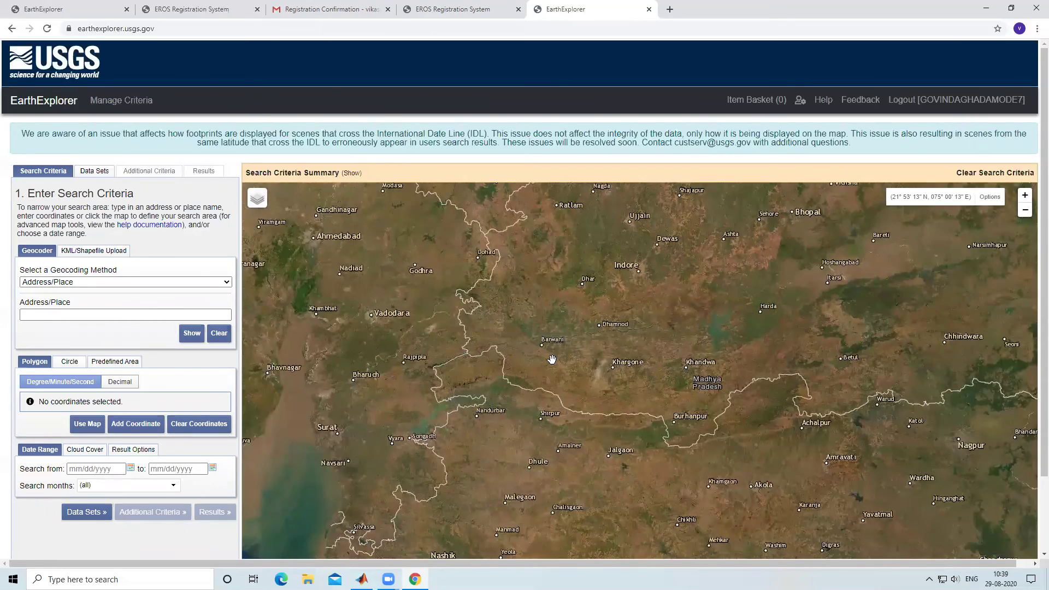
scroll(555, 358, down, 2)
click(564, 346)
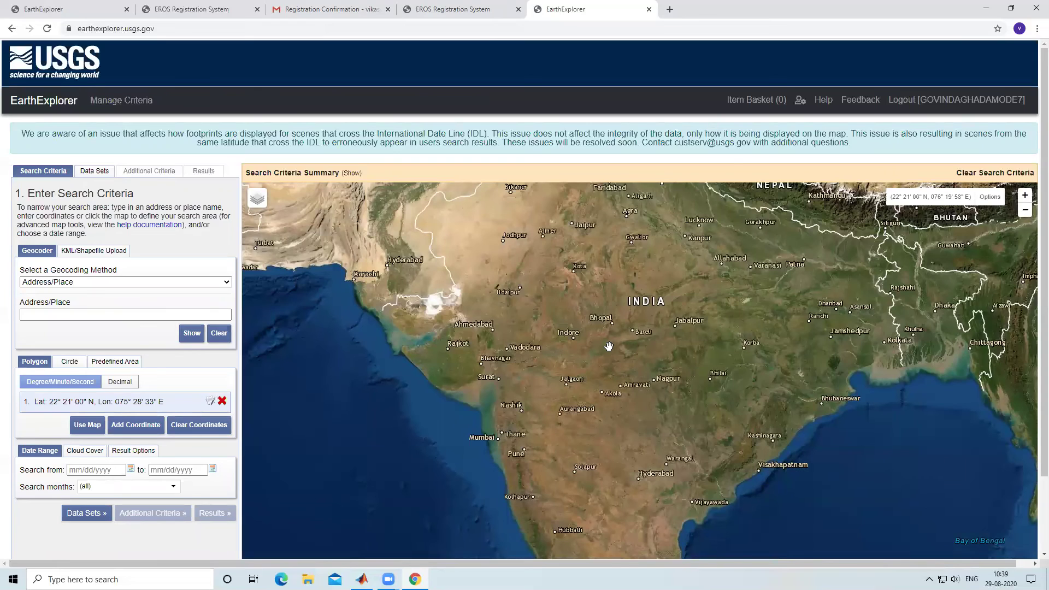
click(621, 347)
click(620, 388)
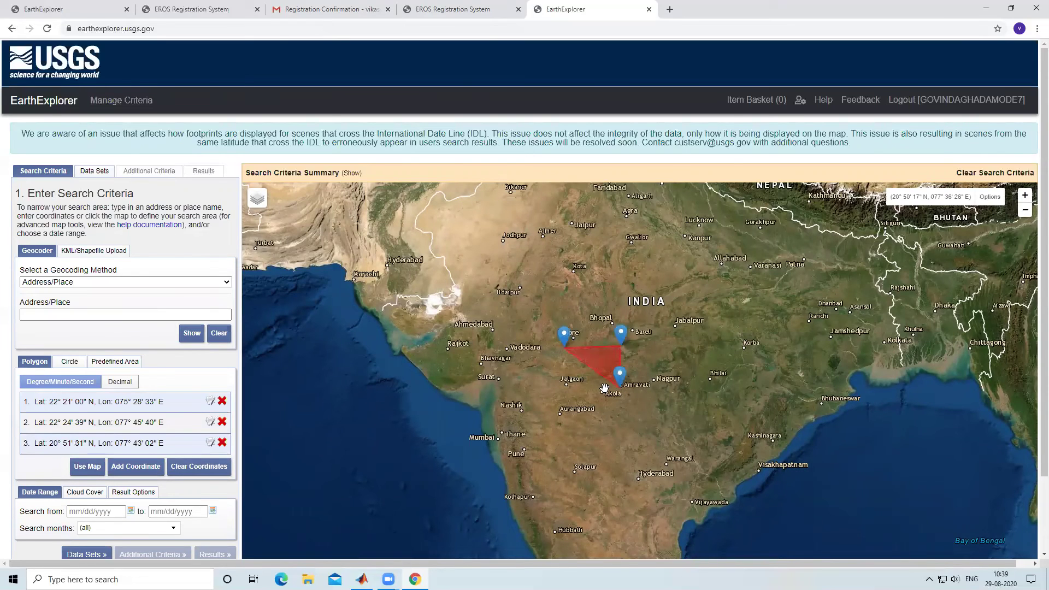
click(578, 389)
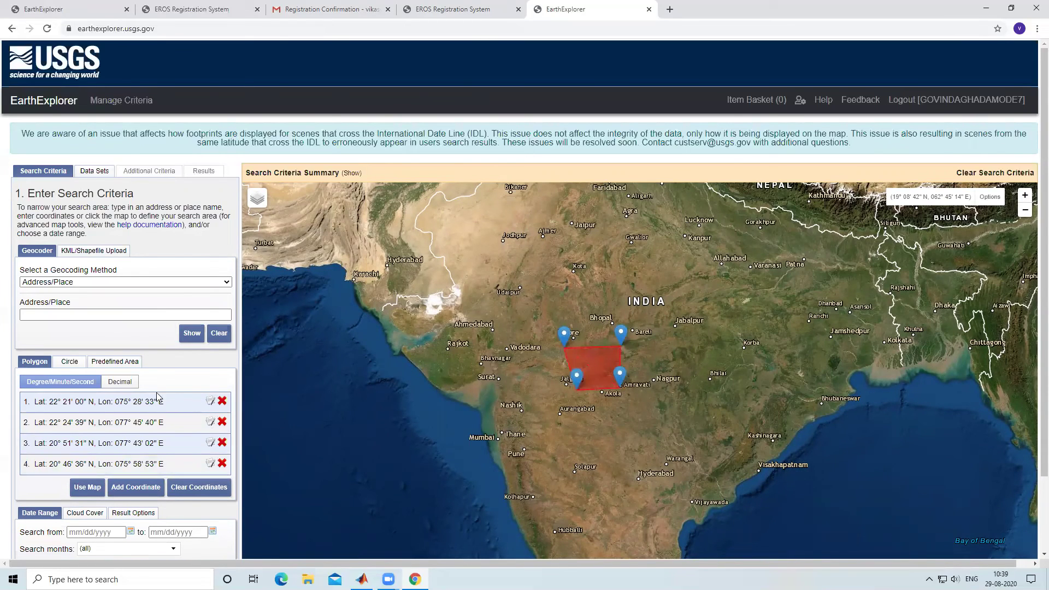
scroll(160, 397, down, 2)
click(96, 488)
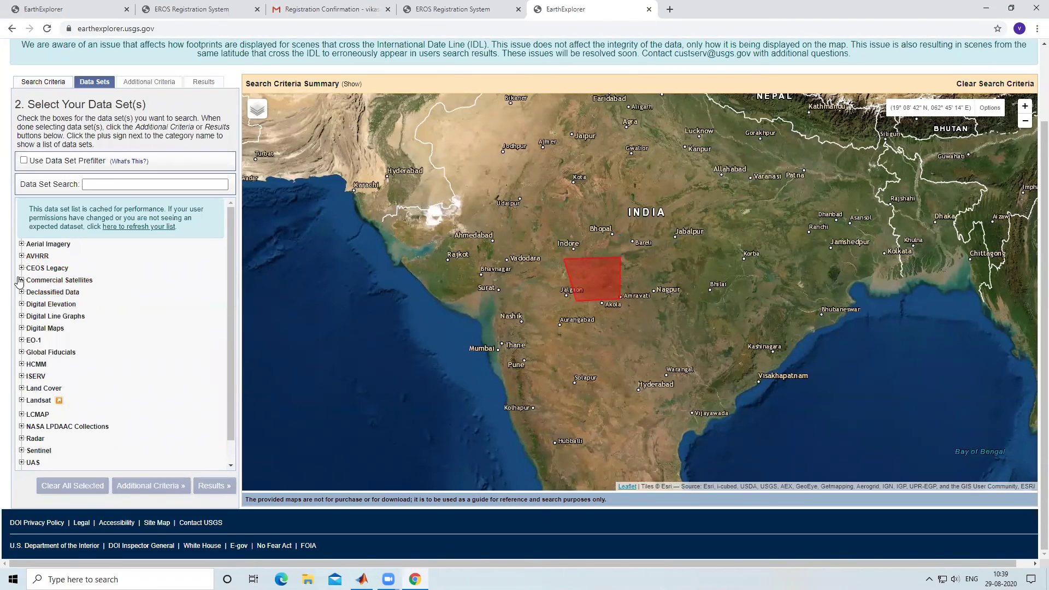
Choose SRTM 1 Arc-Second Global under Digital Elevation > SRTM and list the 9 matching tiles
click(22, 305)
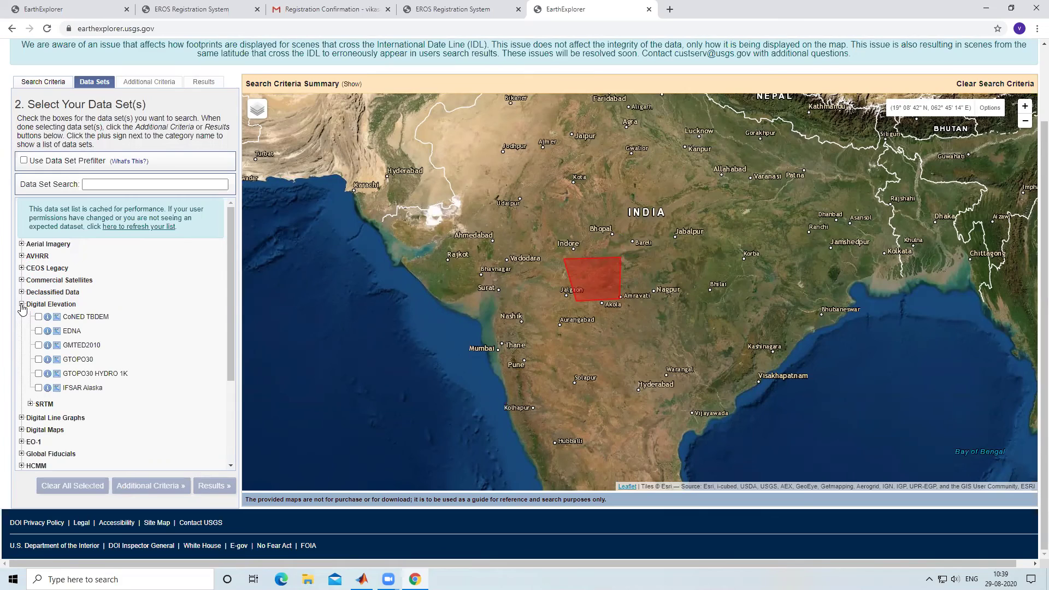
click(30, 404)
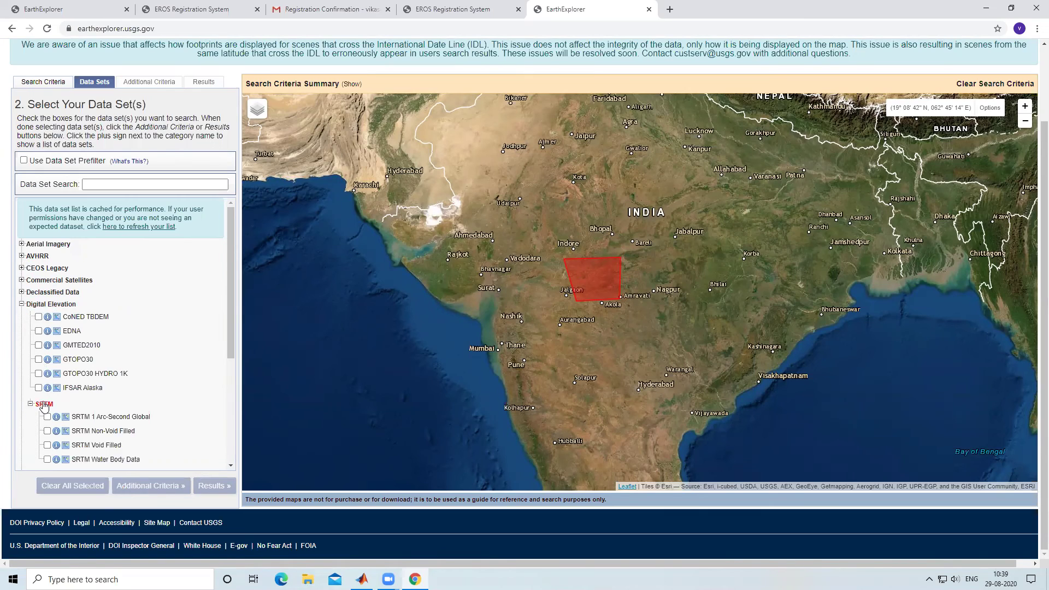
scroll(44, 406, down, 3)
click(47, 253)
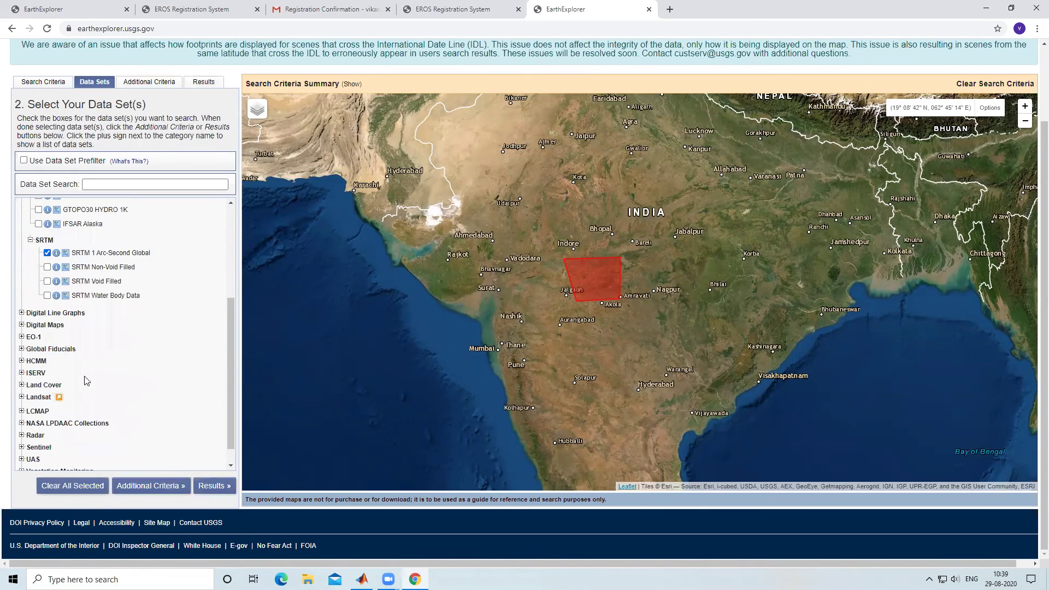
click(211, 485)
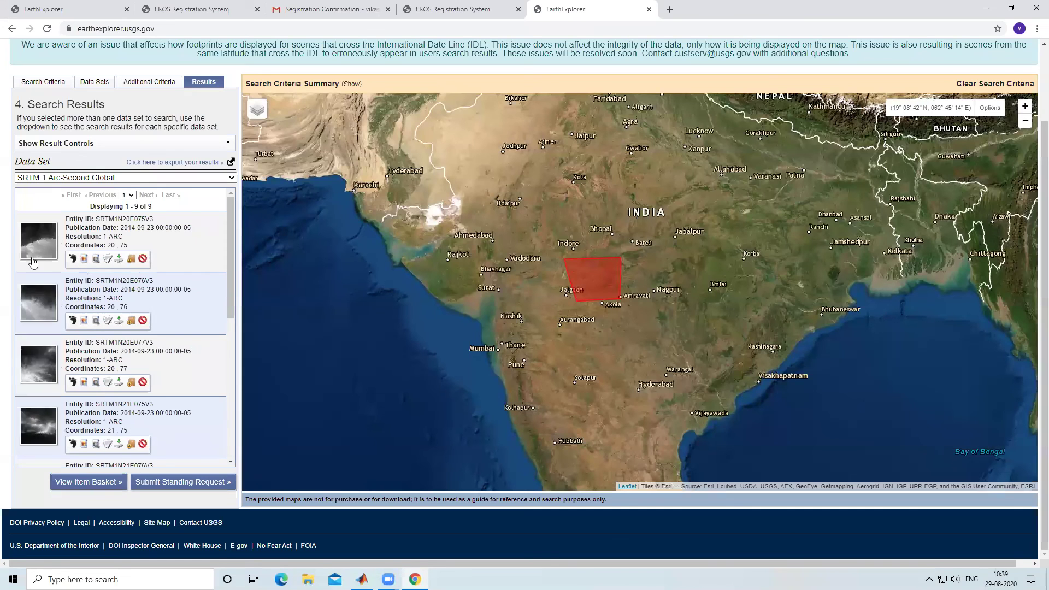
Show the footprints of the first four SRTM result tiles on the map
click(71, 260)
click(72, 321)
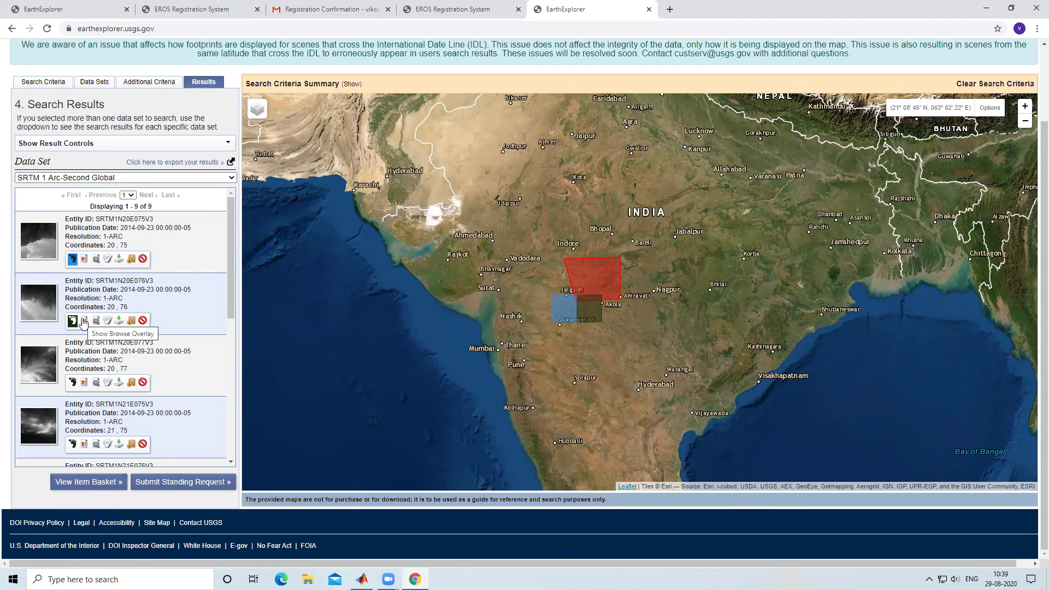
click(72, 383)
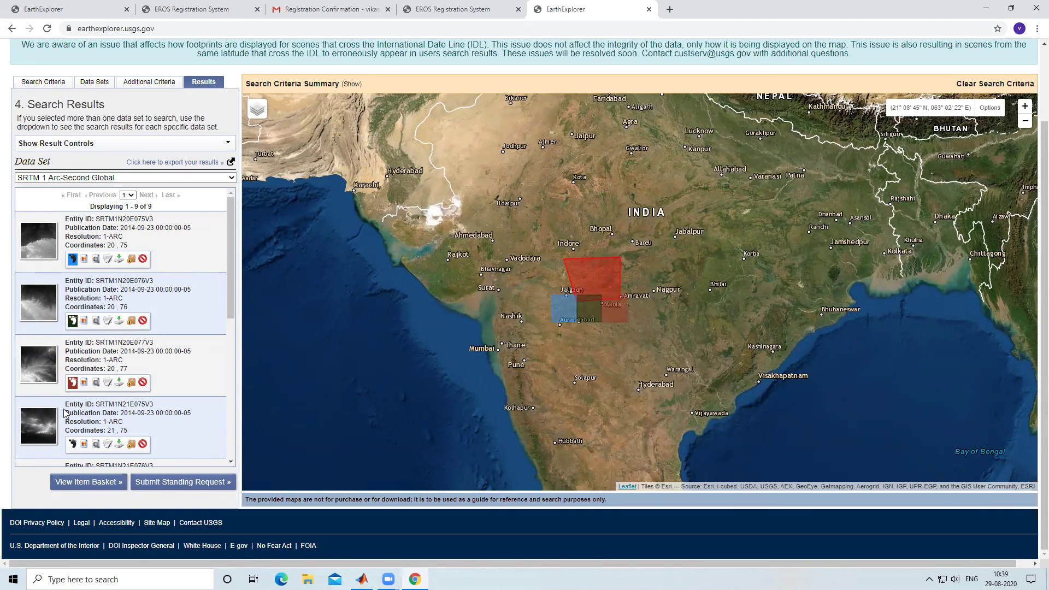
click(72, 444)
Download tile SRTM1N21E075V3 in the GeoTIFF 1 Arc-second format
scroll(76, 431, down, 2)
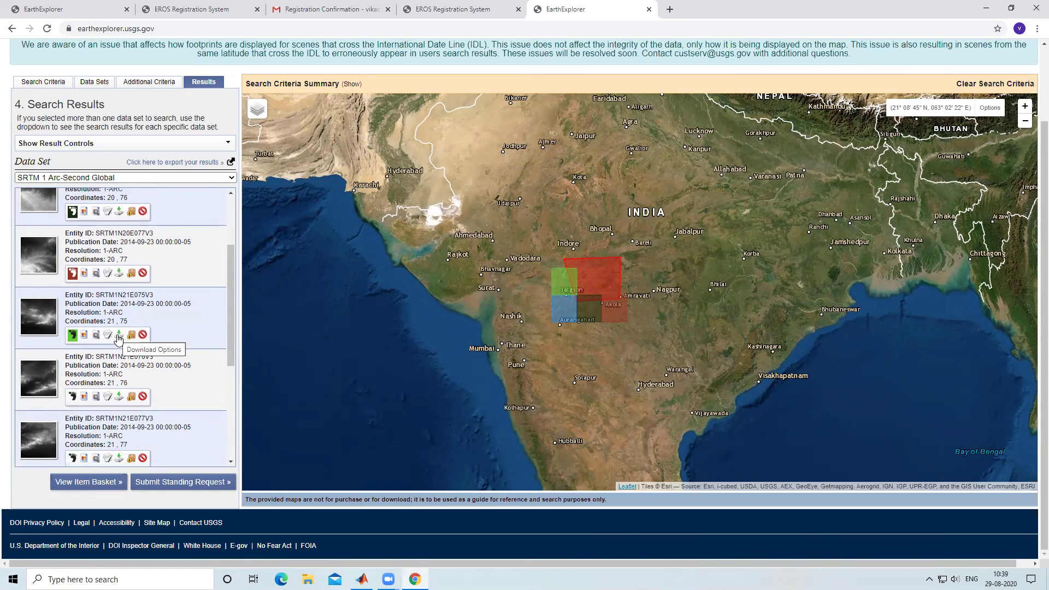
click(118, 336)
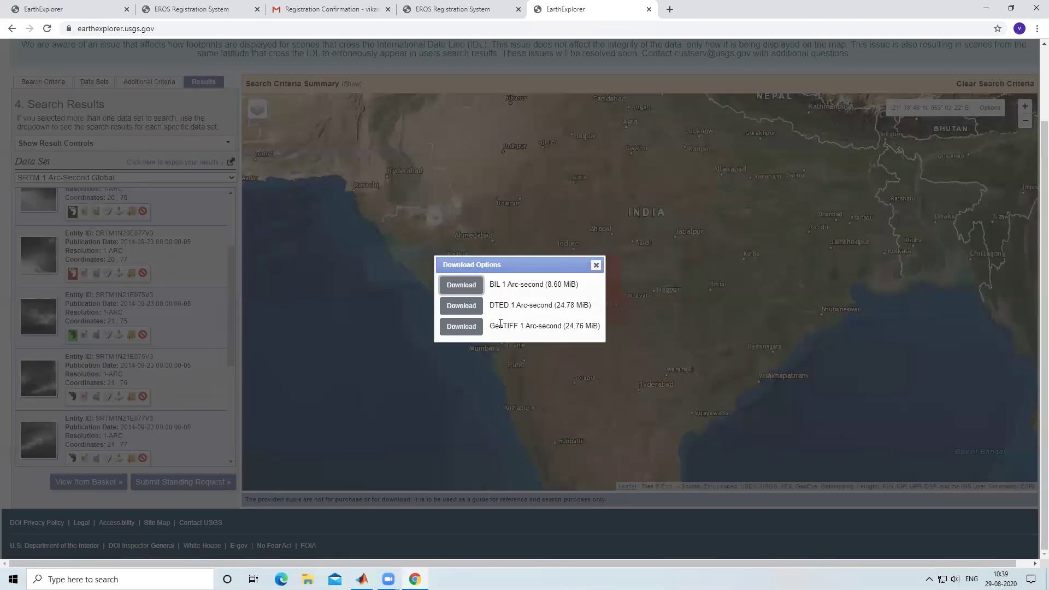
click(471, 330)
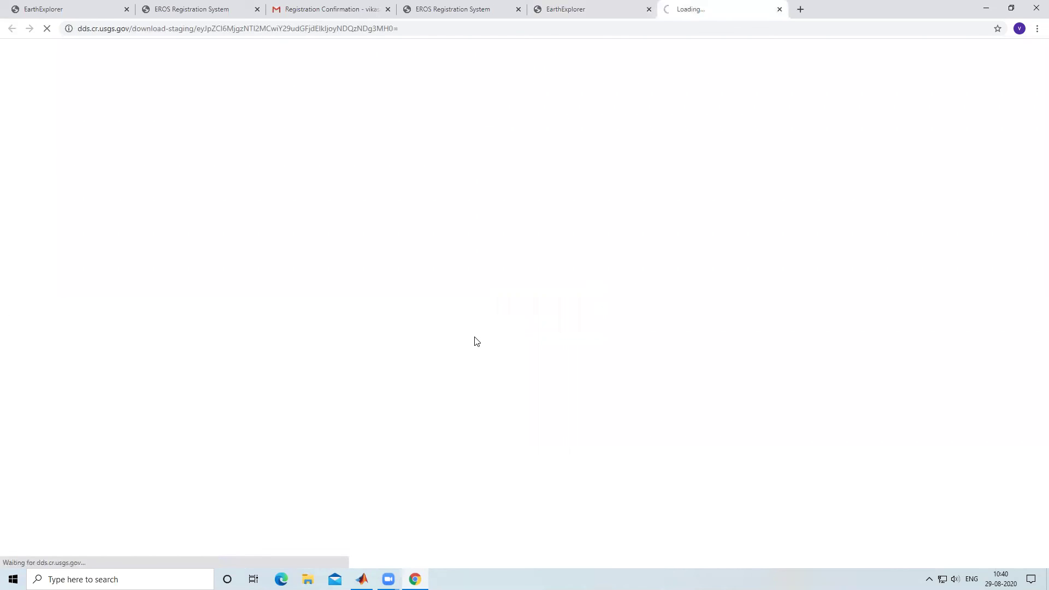